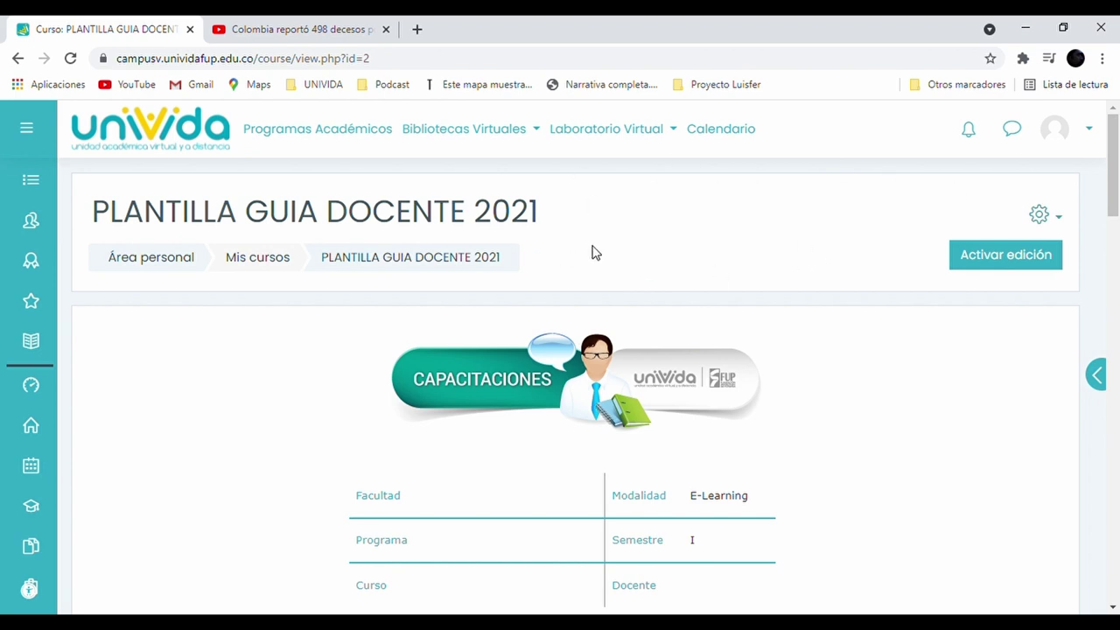
Turn on course editing and start adding a URL resource to UNIDAD TEMÁTICA 1.
{"action": "left_click", "coordinate": [999, 264]}
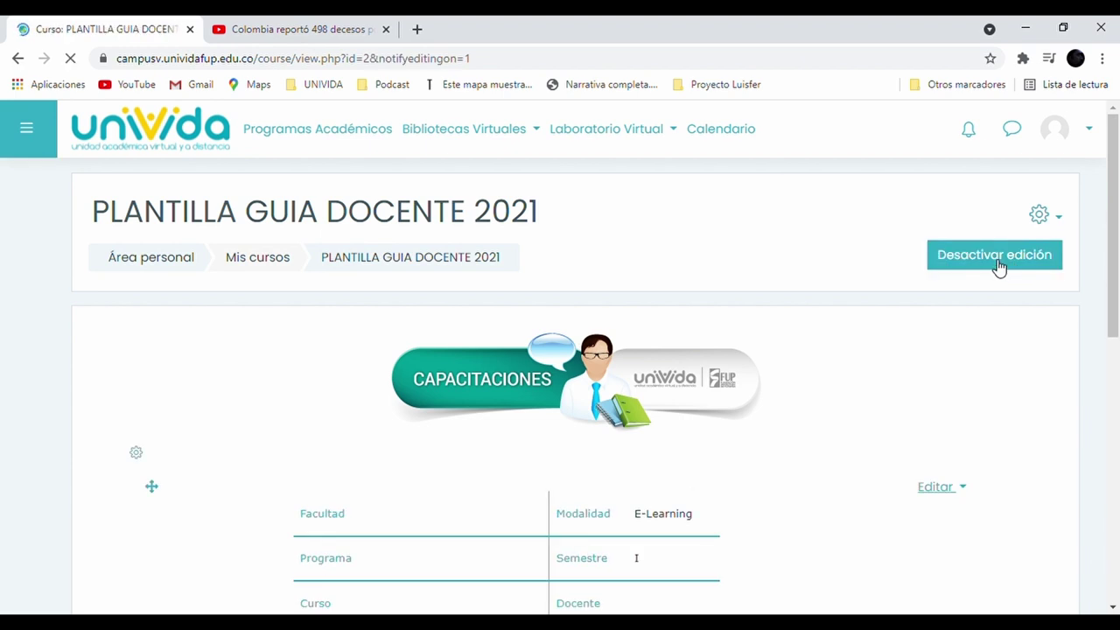
{"action": "scroll", "coordinate": [892, 253], "scroll_direction": "down", "scroll_amount": 10}
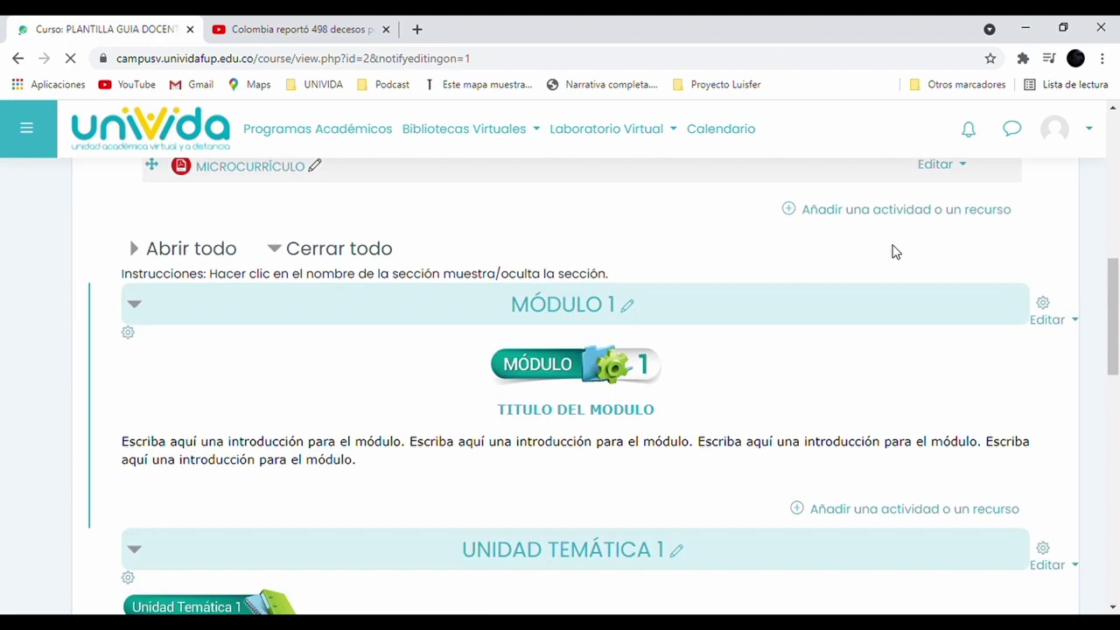
{"action": "scroll", "coordinate": [900, 253], "scroll_direction": "down", "scroll_amount": 1}
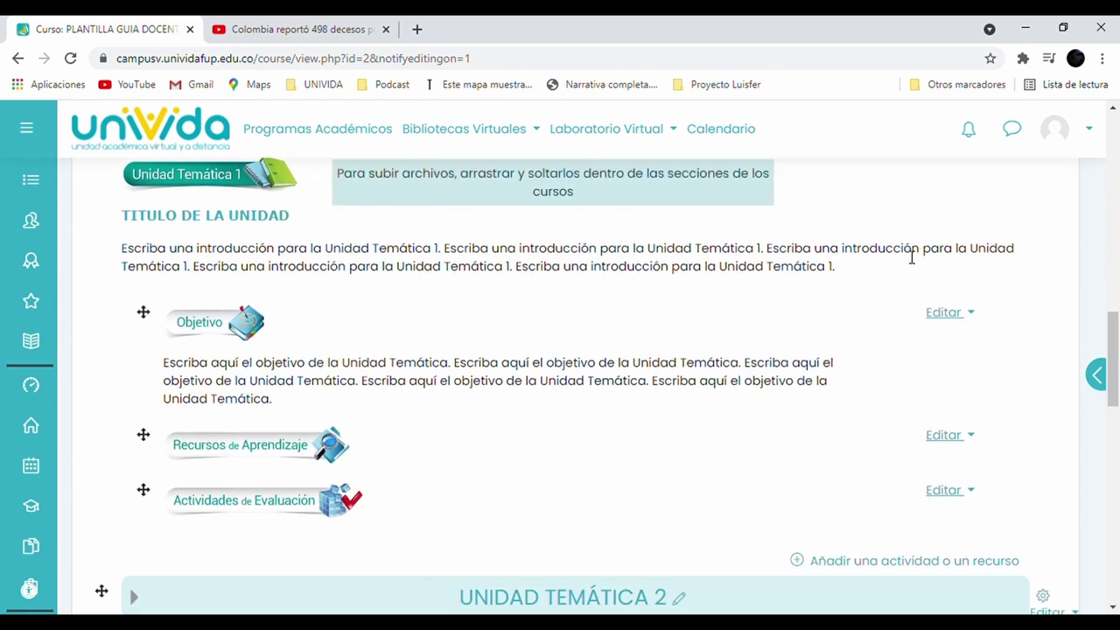
{"action": "scroll", "coordinate": [857, 324], "scroll_direction": "down", "scroll_amount": 1}
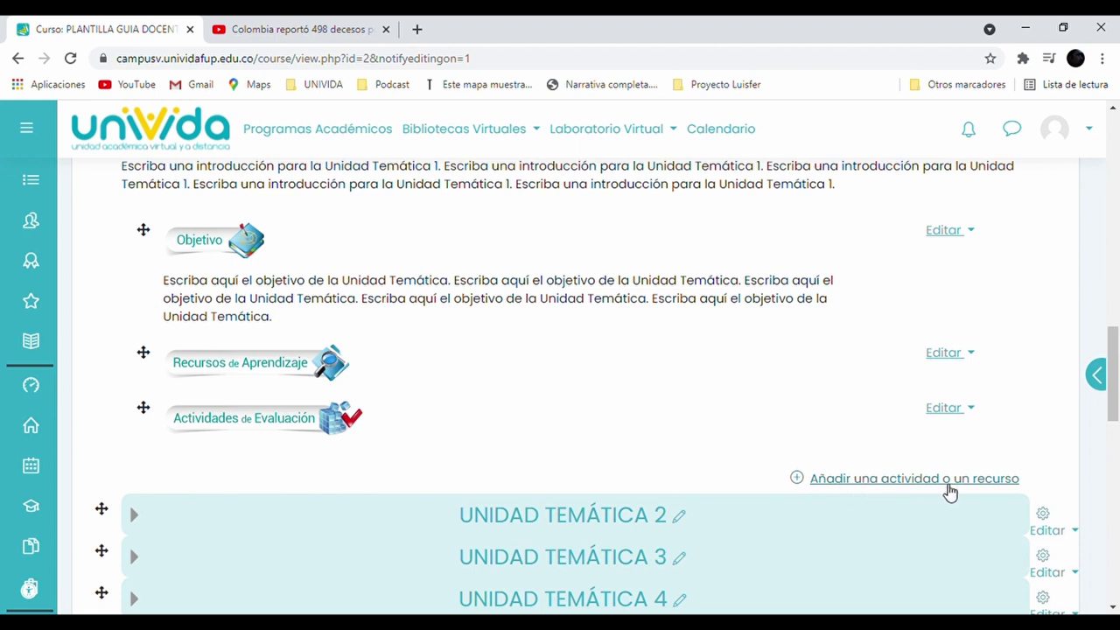
{"action": "left_click", "coordinate": [955, 490]}
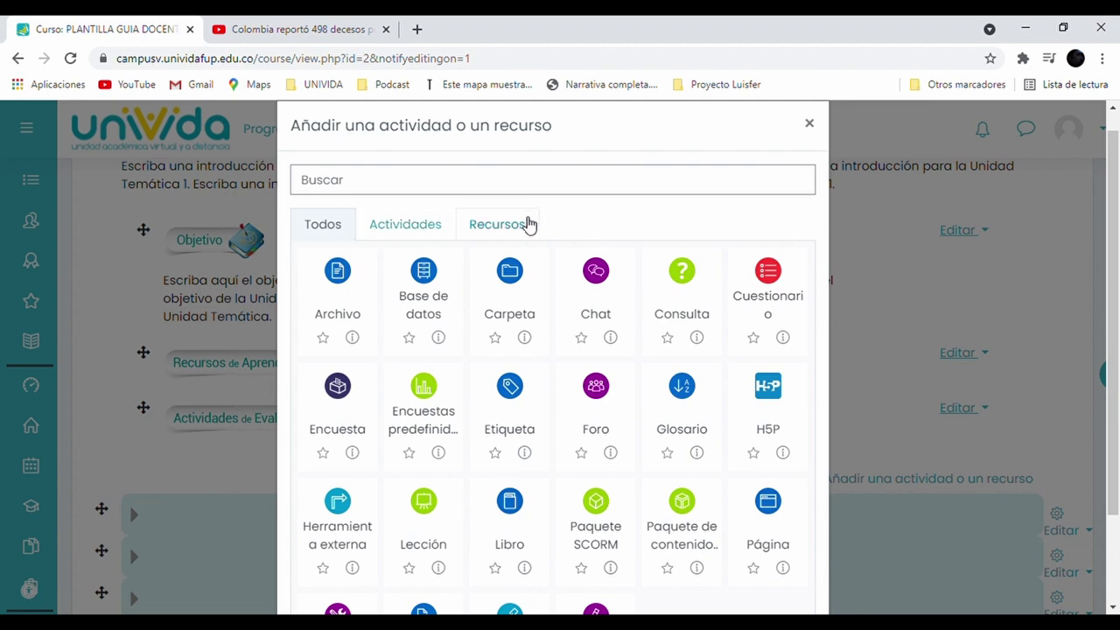
{"action": "left_click", "coordinate": [510, 226]}
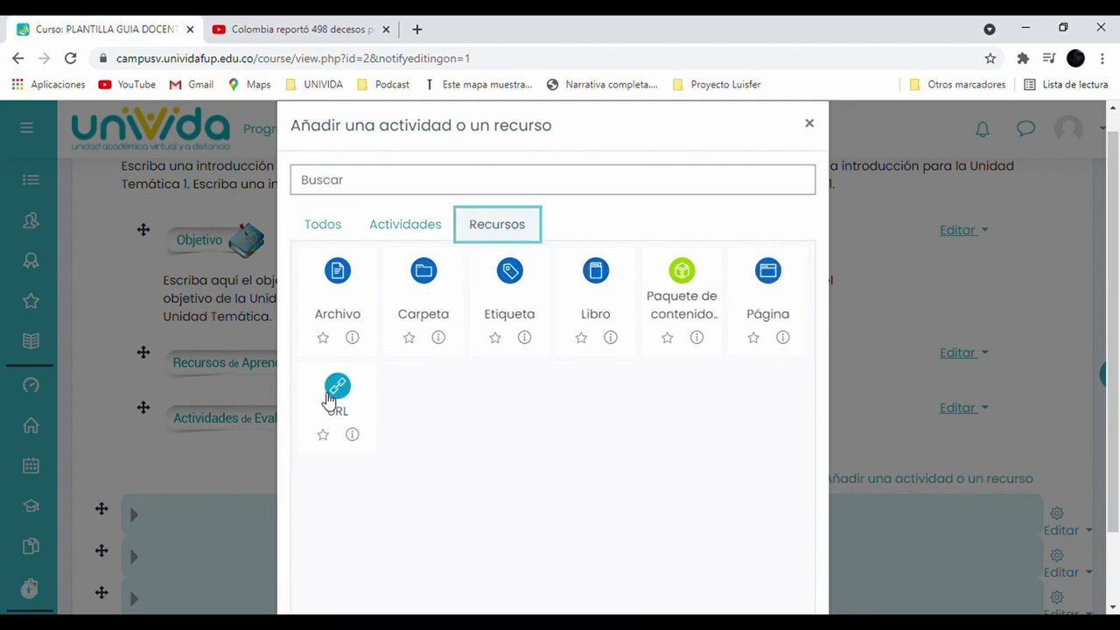
{"action": "left_click", "coordinate": [340, 390]}
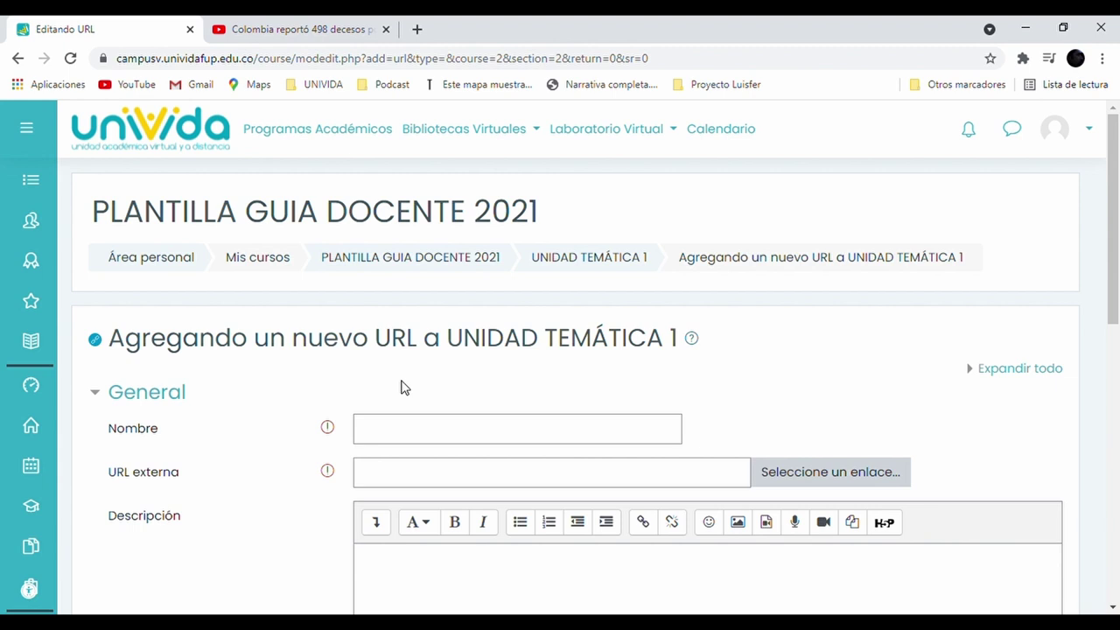
Close the open YouTube page and name the new URL resource "video de prueba".
{"action": "left_click", "coordinate": [386, 29]}
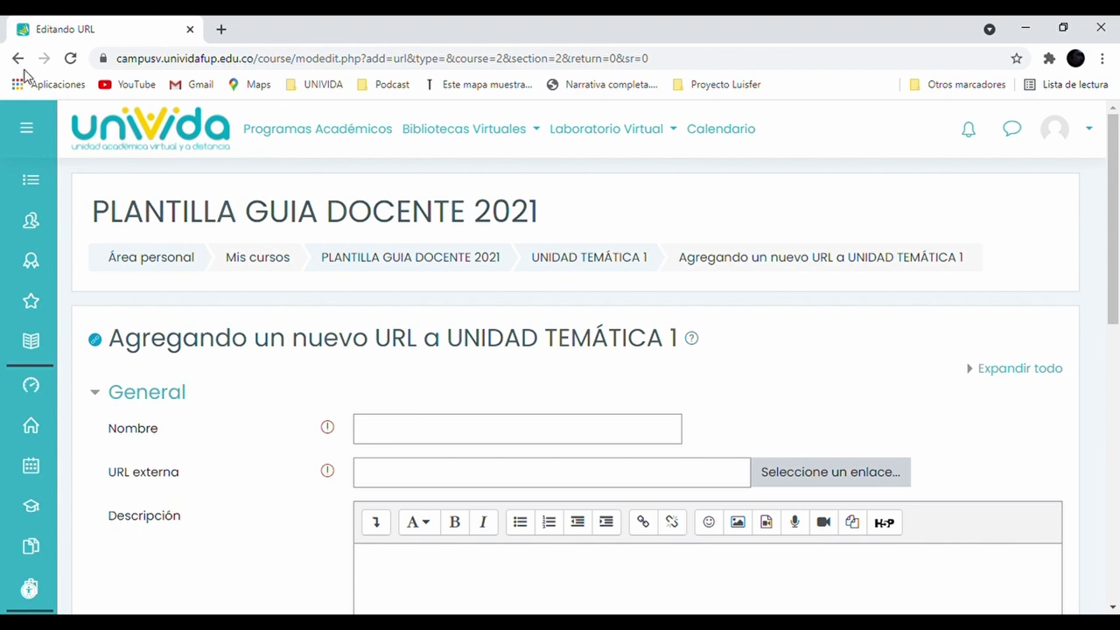
{"action": "scroll", "coordinate": [464, 343], "scroll_direction": "down", "scroll_amount": 2}
{"action": "left_click", "coordinate": [376, 269]}
{"action": "type", "text": "v"}
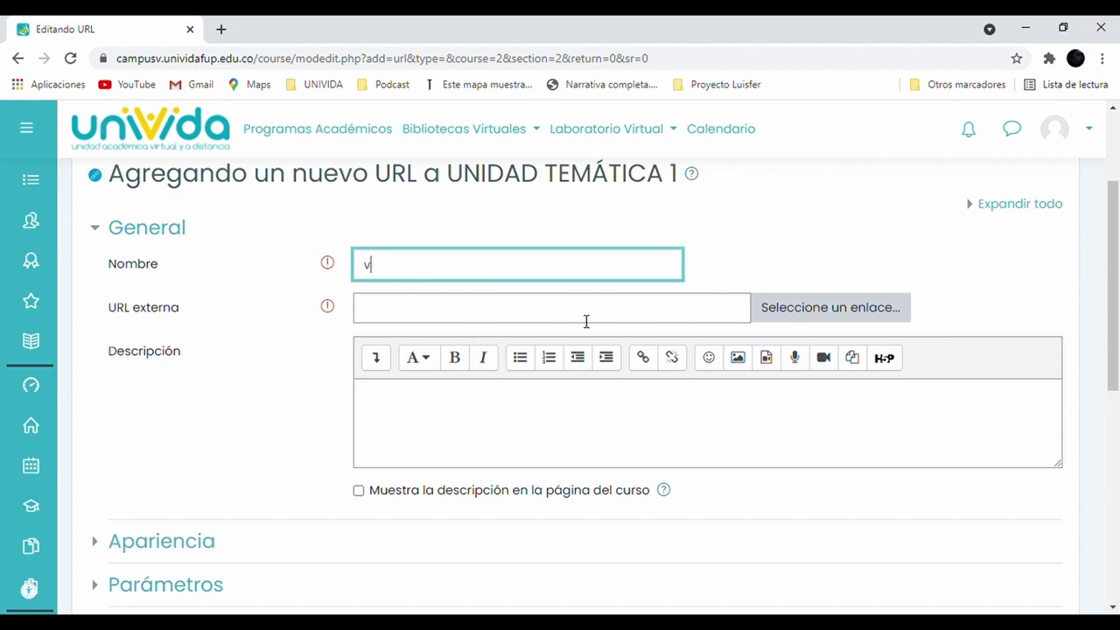
{"action": "type", "text": "ideo de prueba"}
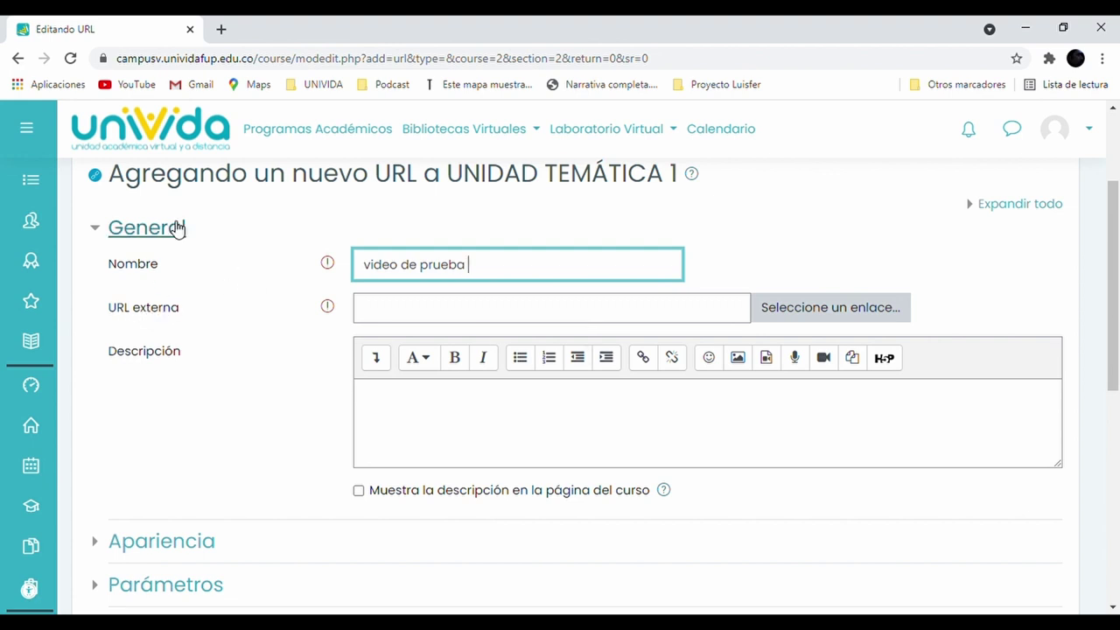
Switch to YouTube in a new browser page and open the Revista Semana video "Colombia reportó 498 decesos por coronavirus".
{"action": "left_click", "coordinate": [221, 28]}
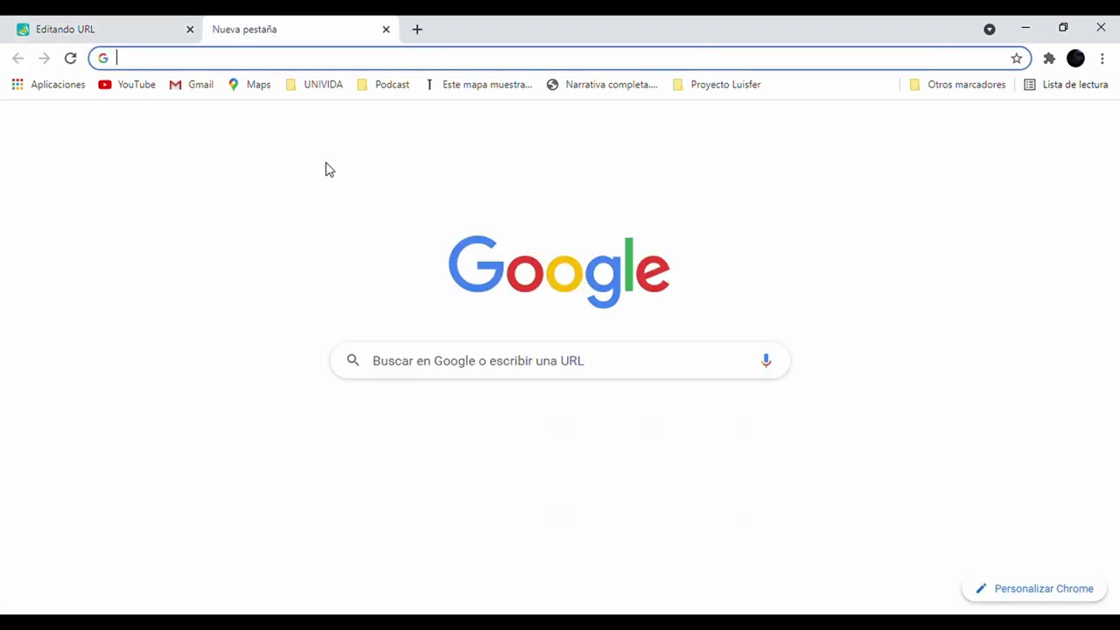
{"action": "left_click", "coordinate": [131, 85]}
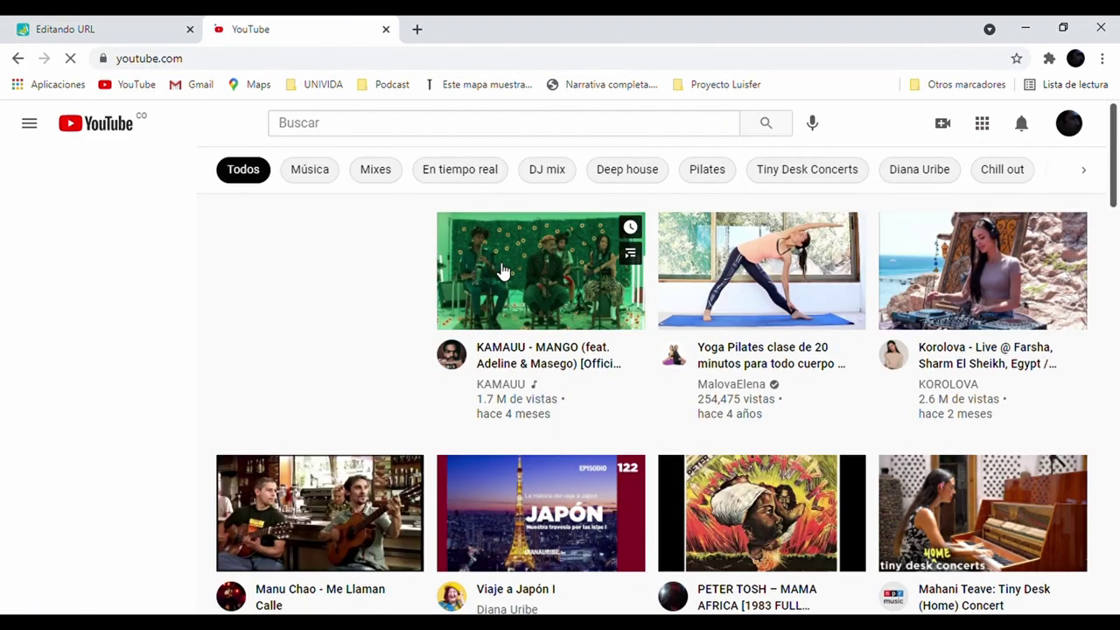
{"action": "scroll", "coordinate": [503, 271], "scroll_direction": "down", "scroll_amount": 3}
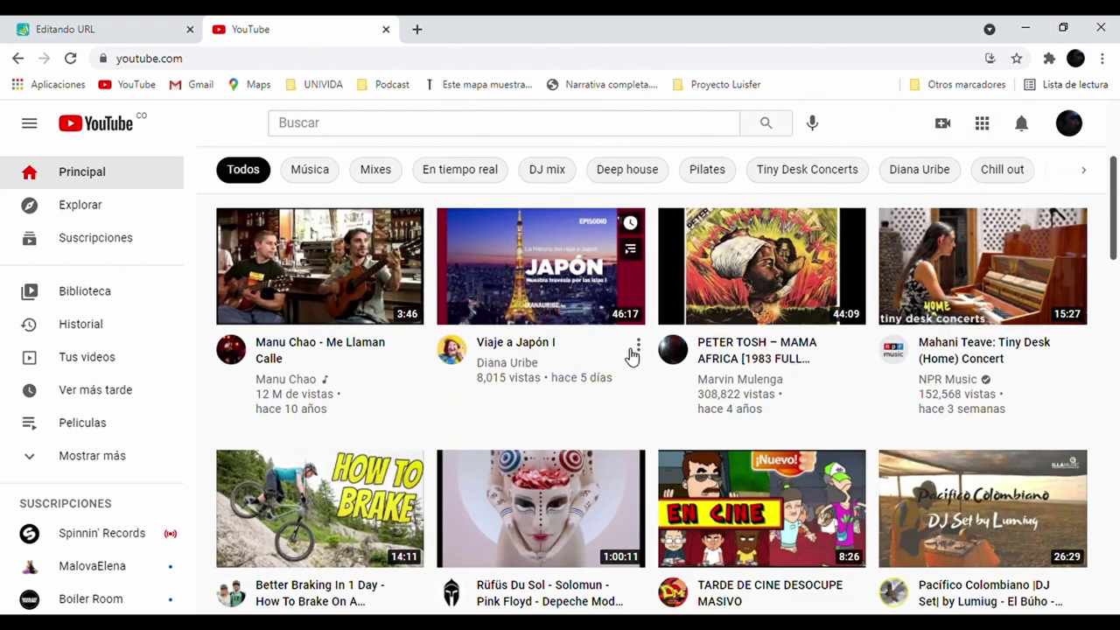
{"action": "scroll", "coordinate": [634, 354], "scroll_direction": "down", "scroll_amount": 6}
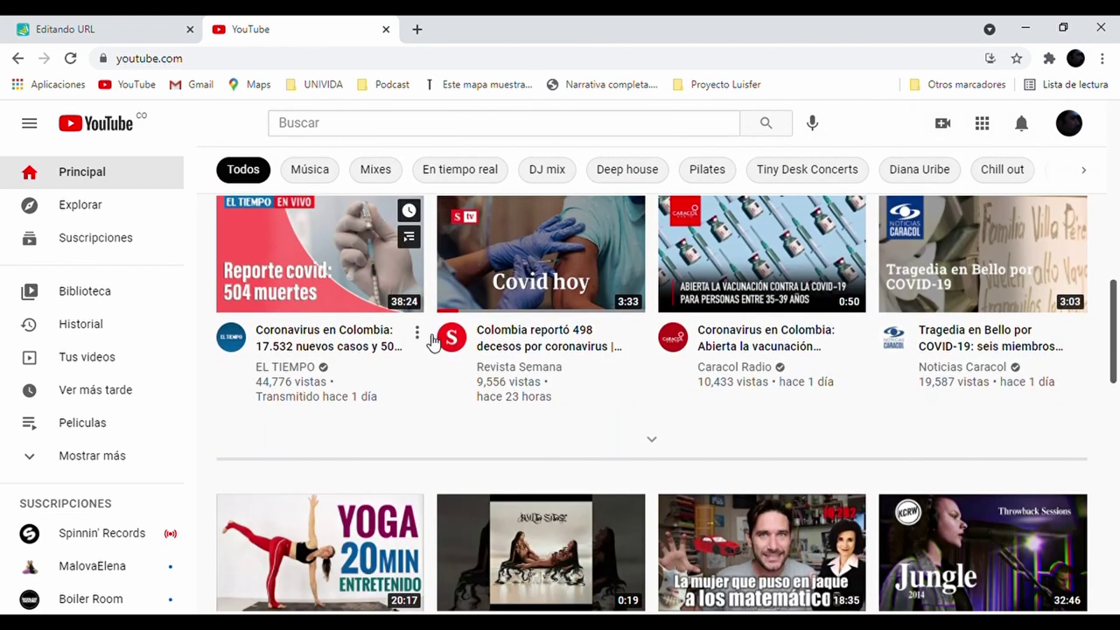
{"action": "left_click", "coordinate": [549, 349]}
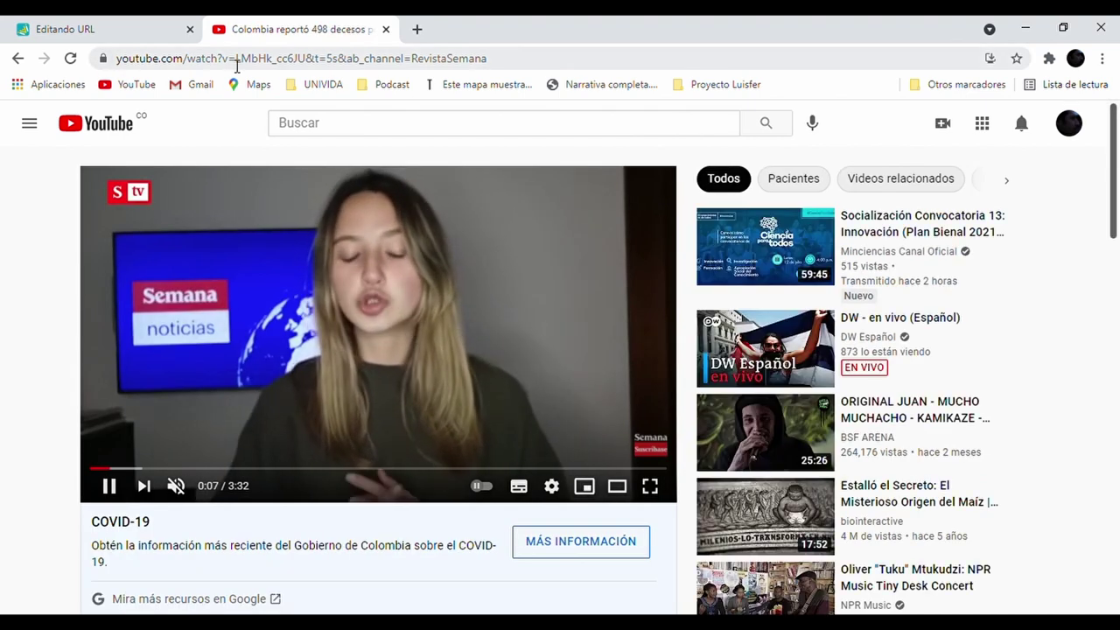
Copy the YouTube video's full address and paste it as the external URL of the "video de prueba" resource.
{"action": "double_click", "coordinate": [267, 58]}
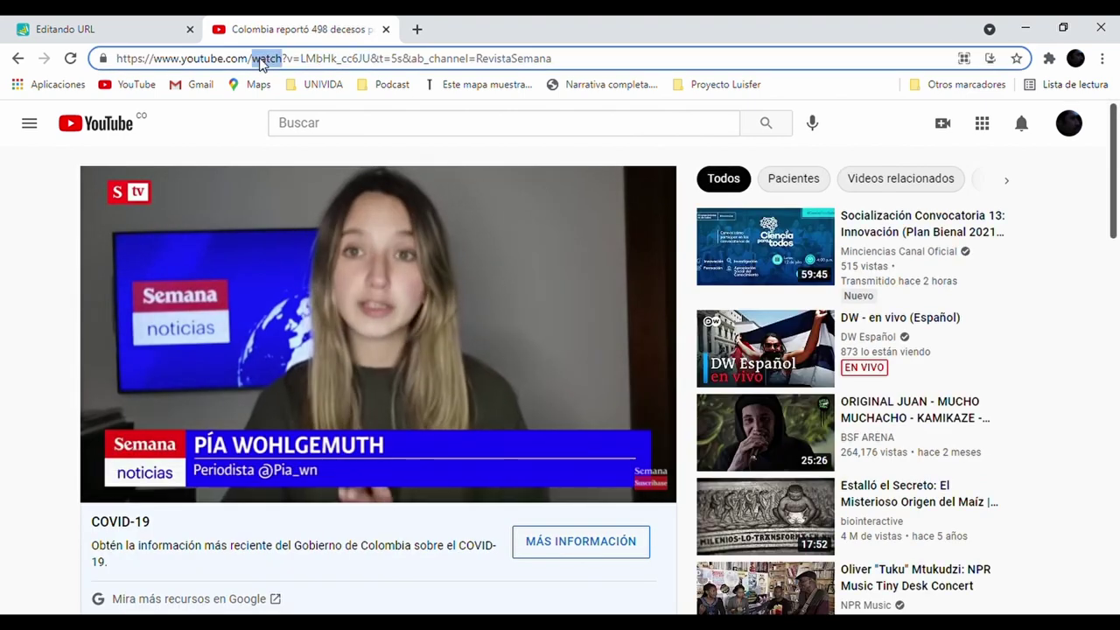
{"action": "triple_click", "coordinate": [267, 59]}
{"action": "key", "text": "ctrl+c"}
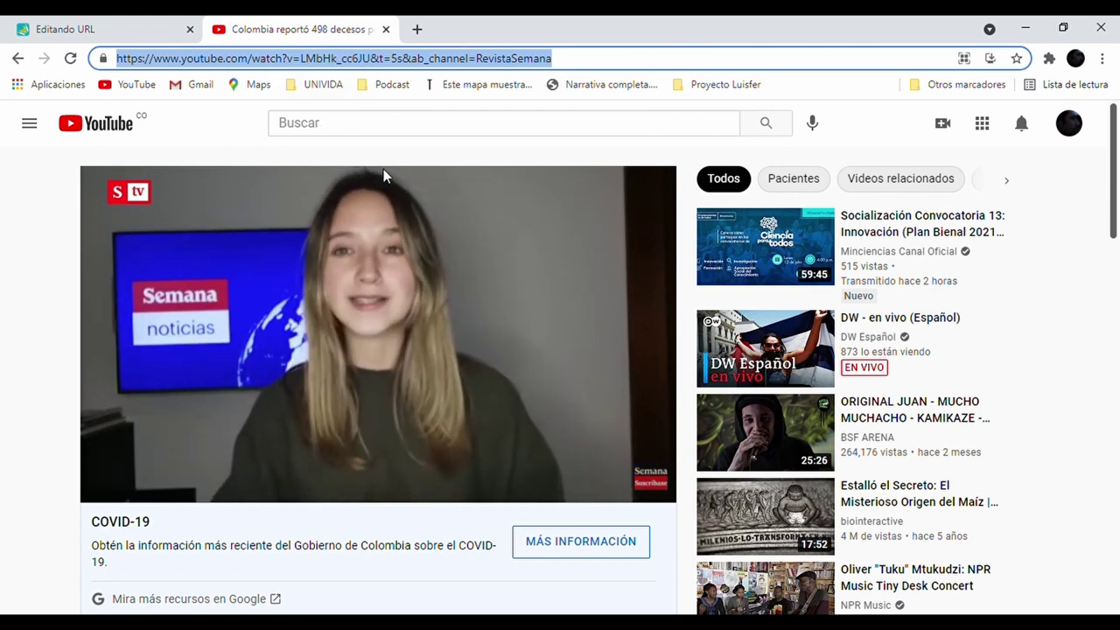
{"action": "left_click", "coordinate": [113, 26]}
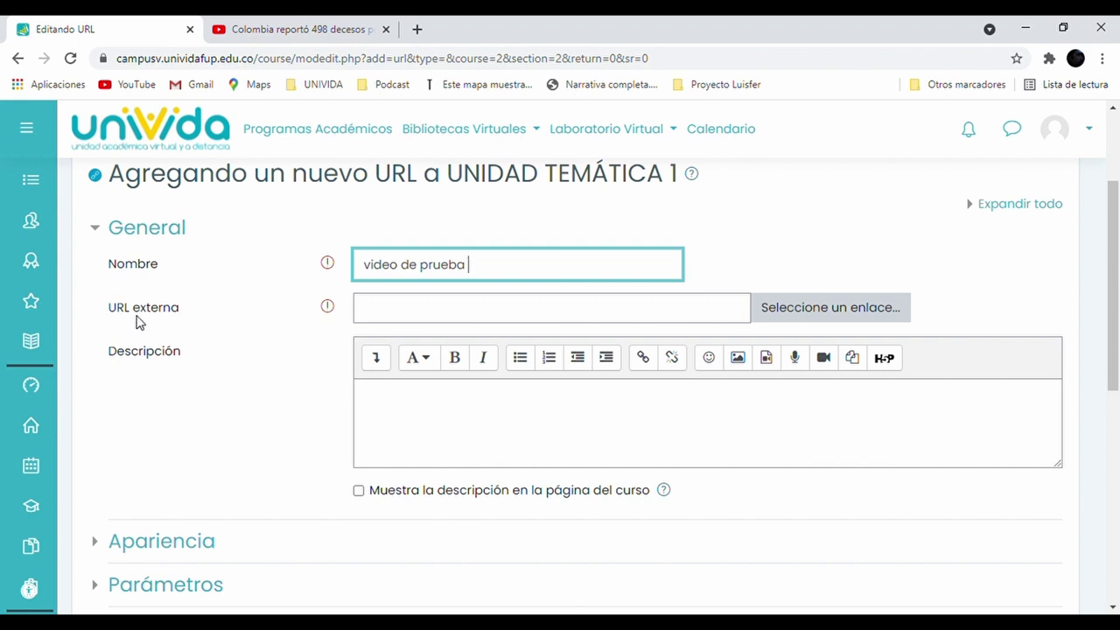
{"action": "left_click", "coordinate": [377, 312]}
{"action": "key", "text": "ctrl+v"}
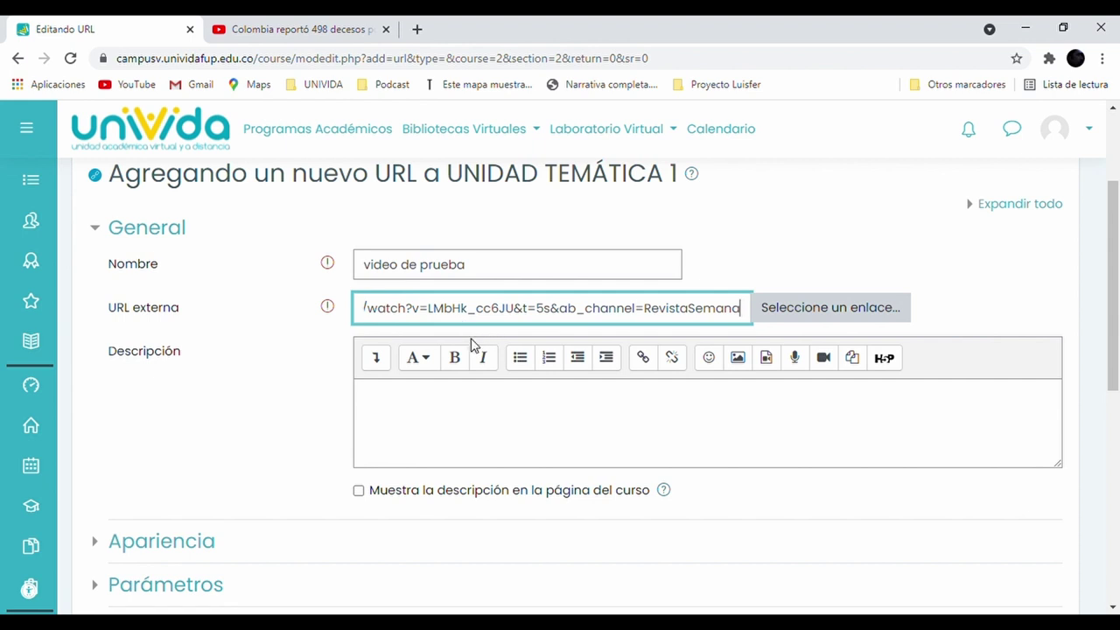
Enter "refere.biblio" as the resource description and enable showing the description on the course page.
{"action": "left_click", "coordinate": [450, 405]}
{"action": "type", "text": "refre"}
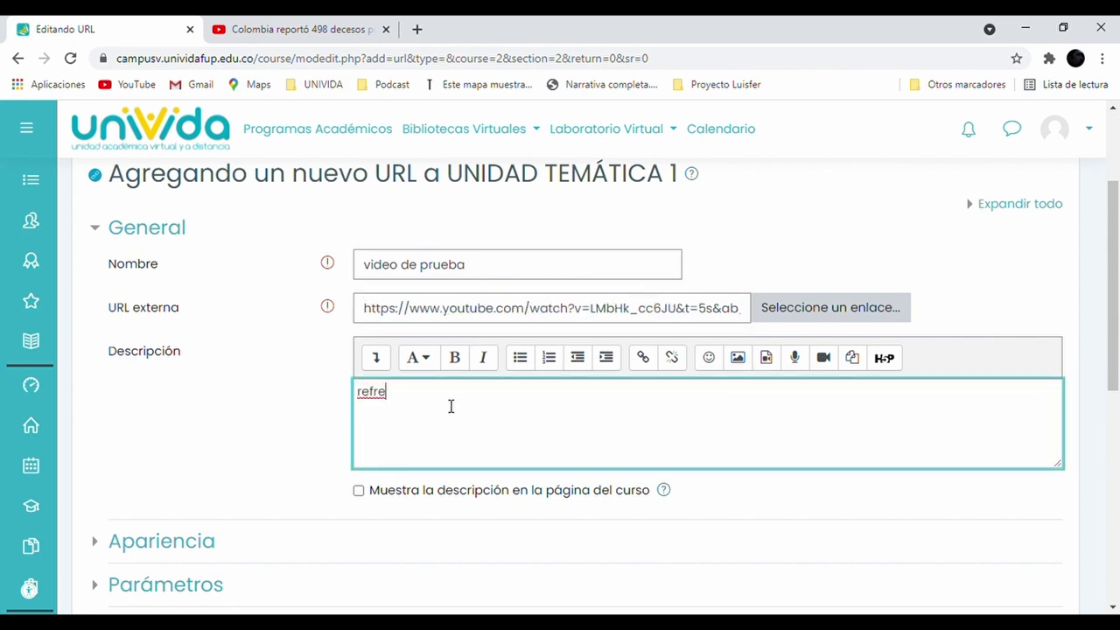
{"action": "key", "text": "BackSpace"}
{"action": "key", "text": "BackSpace"}
{"action": "type", "text": "ere.biblio"}
{"action": "scroll", "coordinate": [451, 444], "scroll_direction": "down", "scroll_amount": 2}
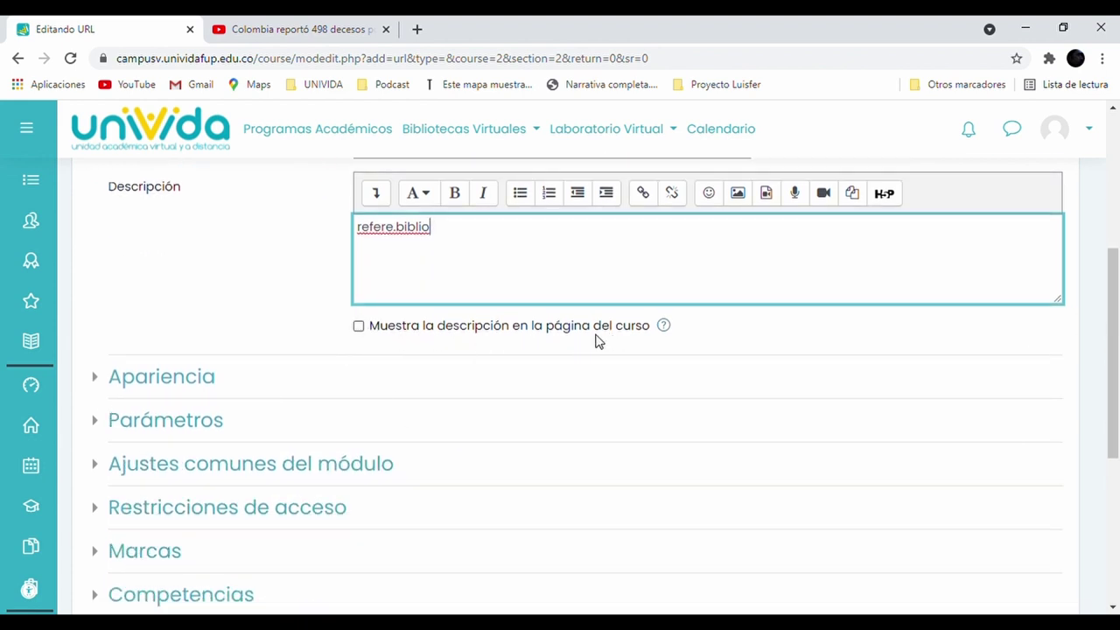
{"action": "left_click", "coordinate": [358, 329]}
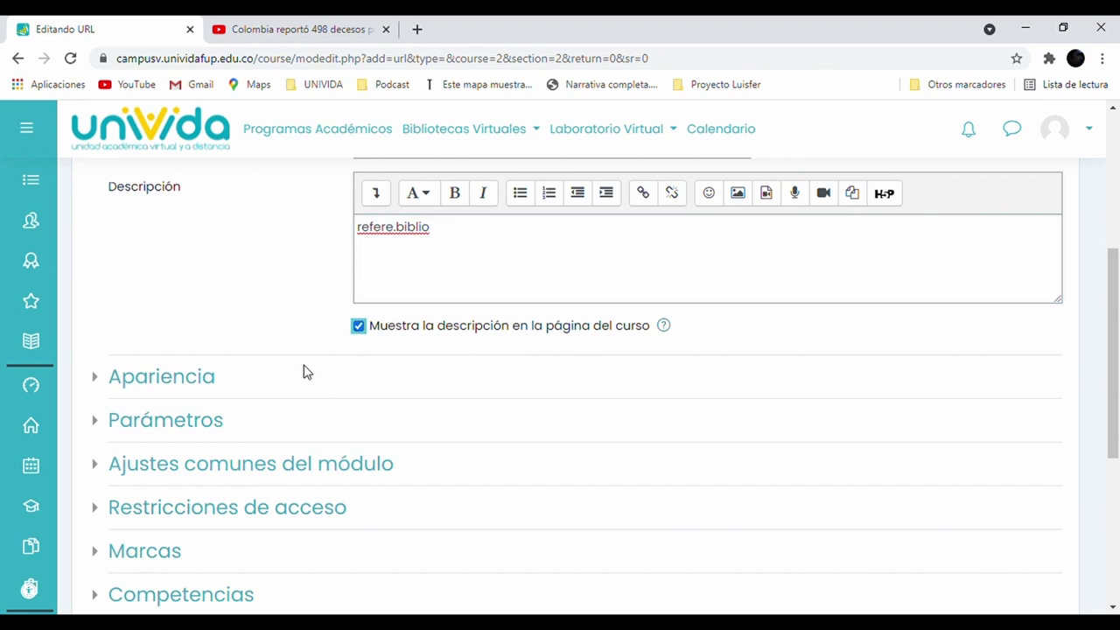
Set the resource's display option to "En ventana emergente", save the changes and return to the course.
{"action": "left_click", "coordinate": [173, 387]}
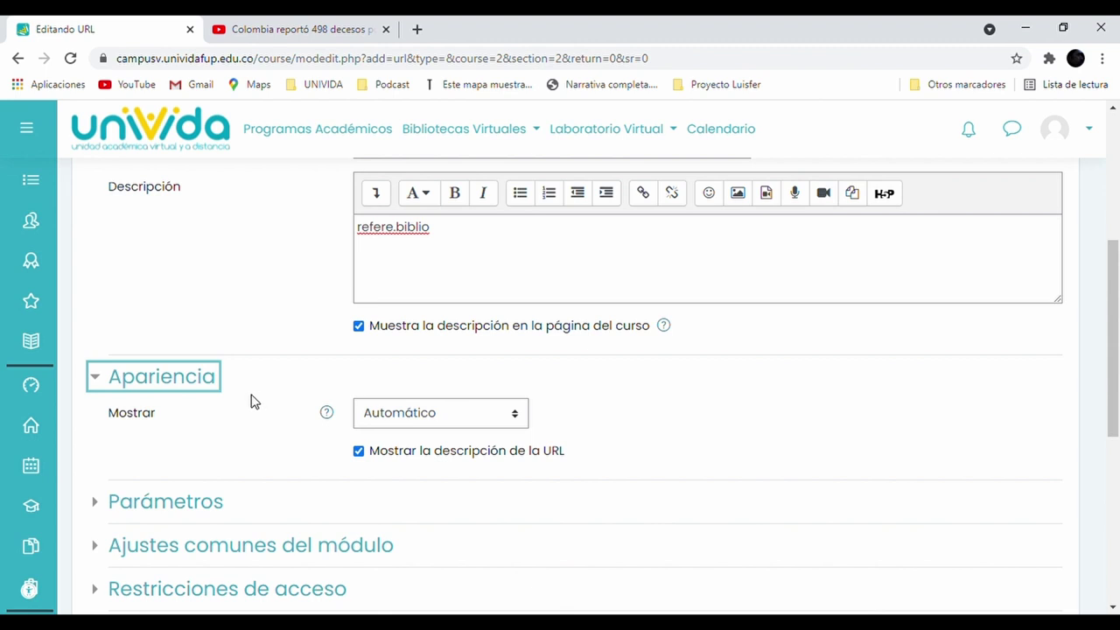
{"action": "left_click", "coordinate": [412, 418]}
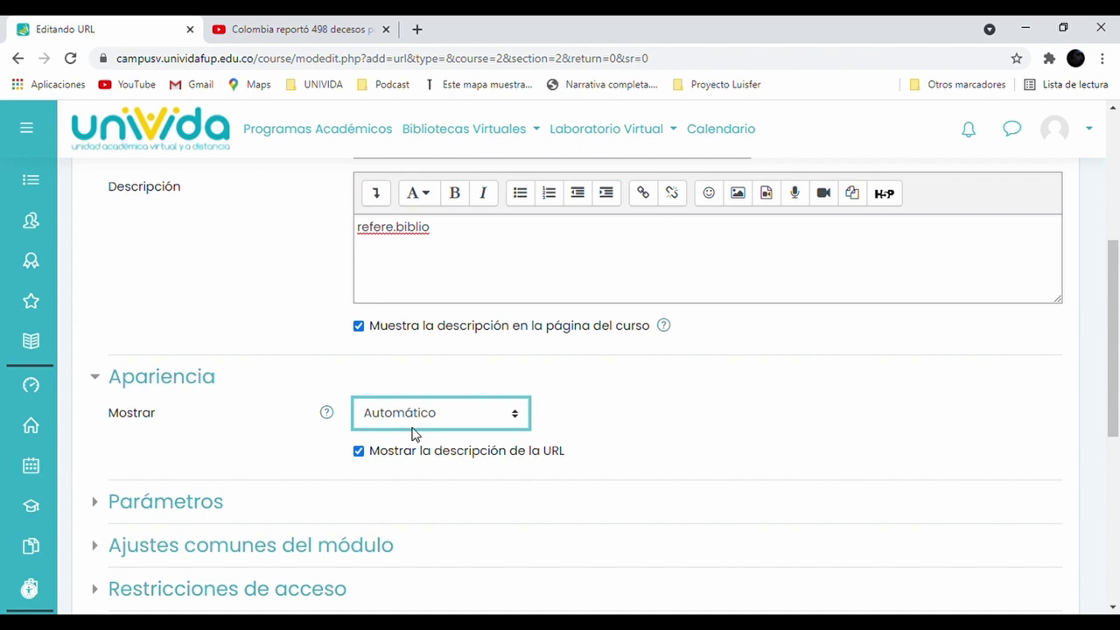
{"action": "left_click", "coordinate": [446, 501]}
{"action": "scroll", "coordinate": [492, 463], "scroll_direction": "down", "scroll_amount": 1}
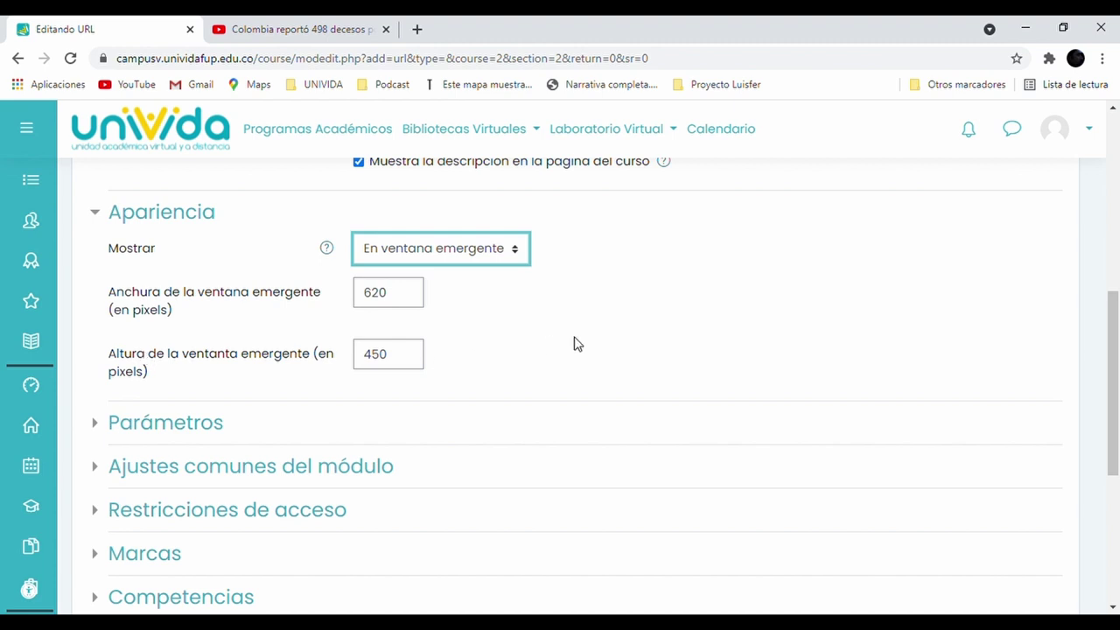
{"action": "scroll", "coordinate": [575, 343], "scroll_direction": "down", "scroll_amount": 3}
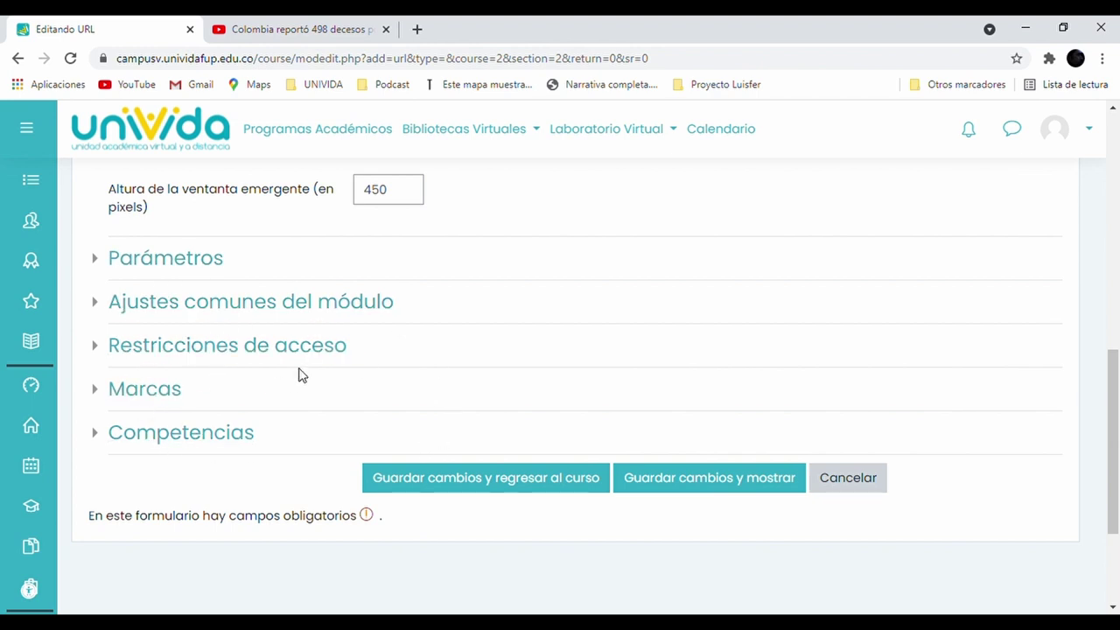
{"action": "left_click", "coordinate": [469, 484]}
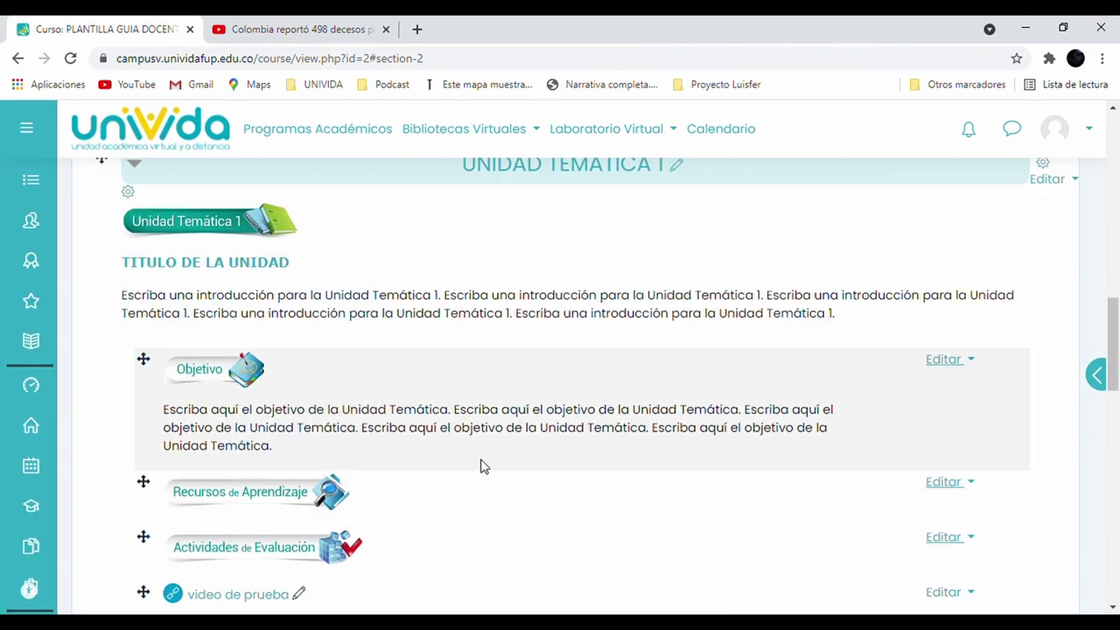
Move "video de prueba" directly below Recursos de Aprendizaje, test its link and close the YouTube page.
{"action": "scroll", "coordinate": [479, 467], "scroll_direction": "down", "scroll_amount": 2}
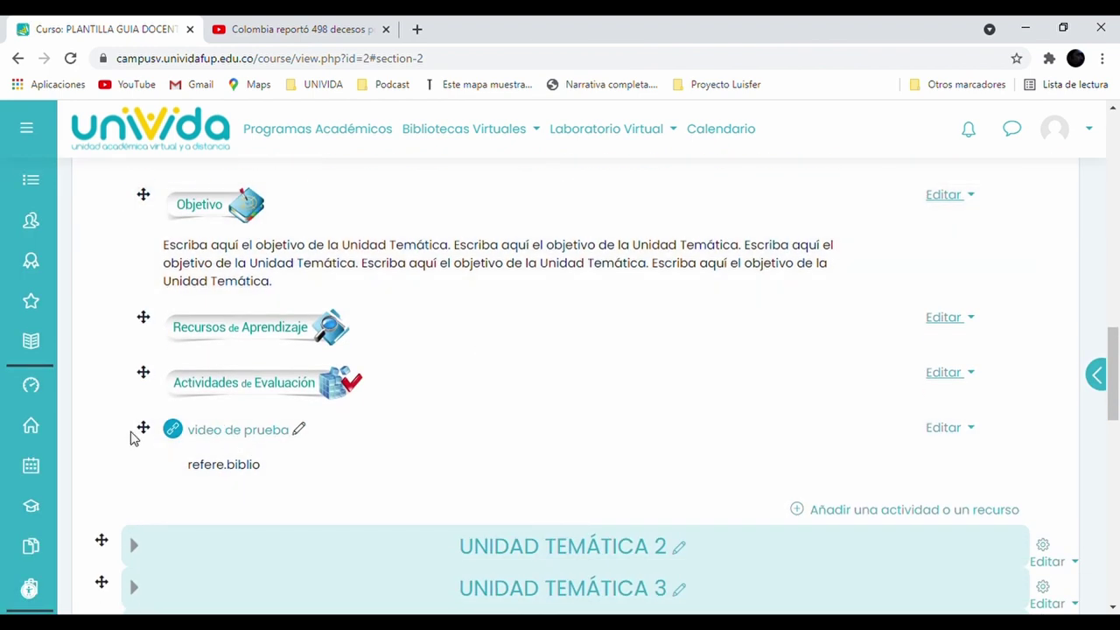
{"action": "left_click_drag", "start_coordinate": [149, 427], "coordinate": [154, 388]}
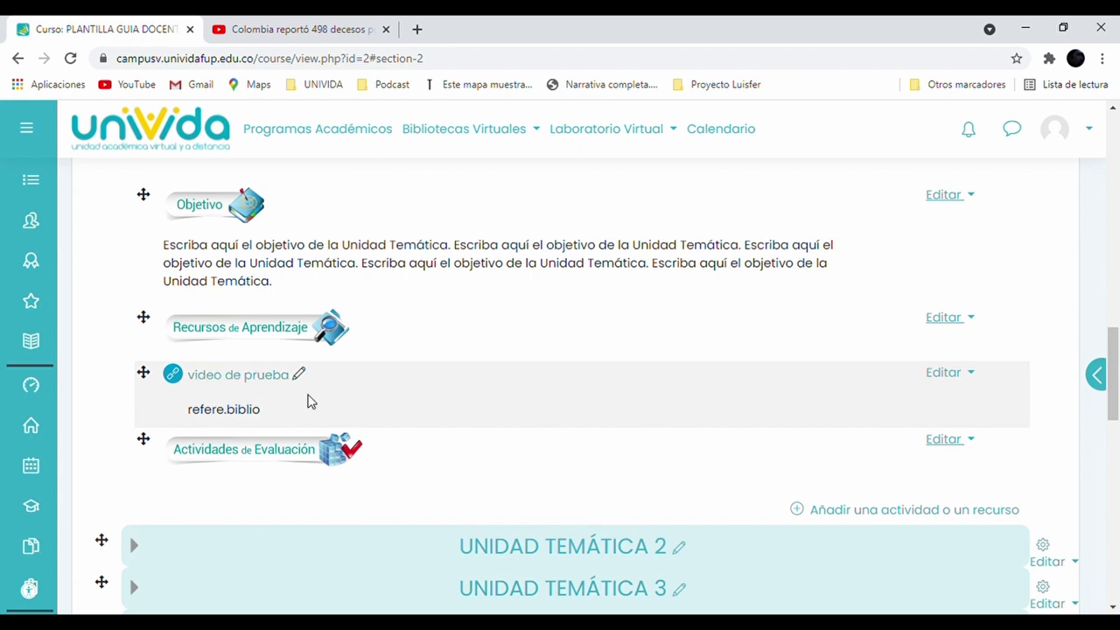
{"action": "left_click", "coordinate": [251, 384]}
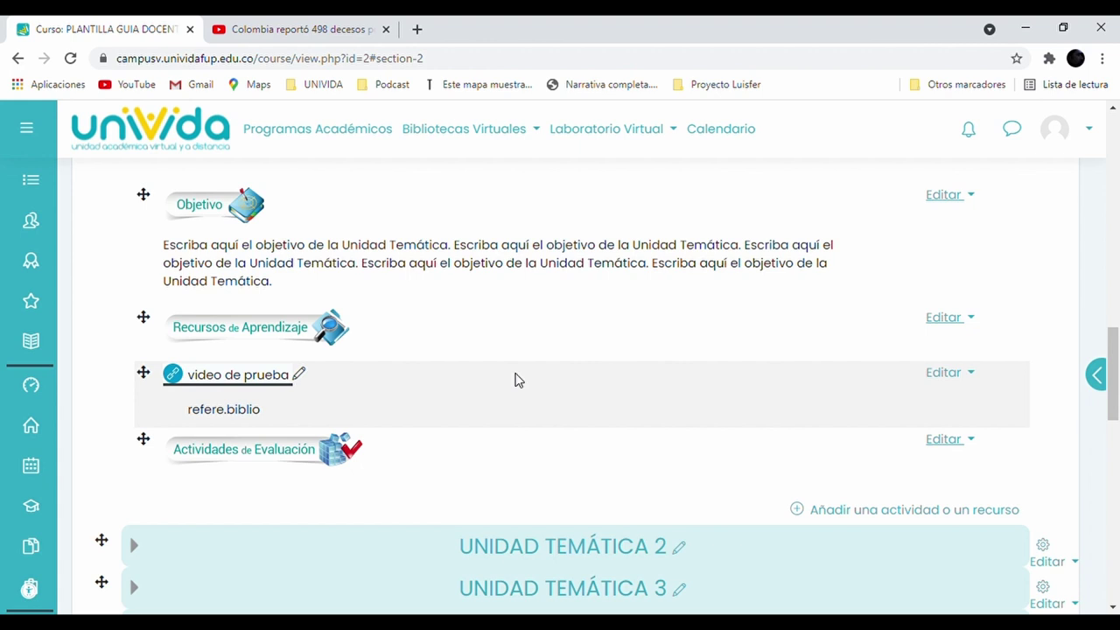
{"action": "left_click", "coordinate": [386, 29]}
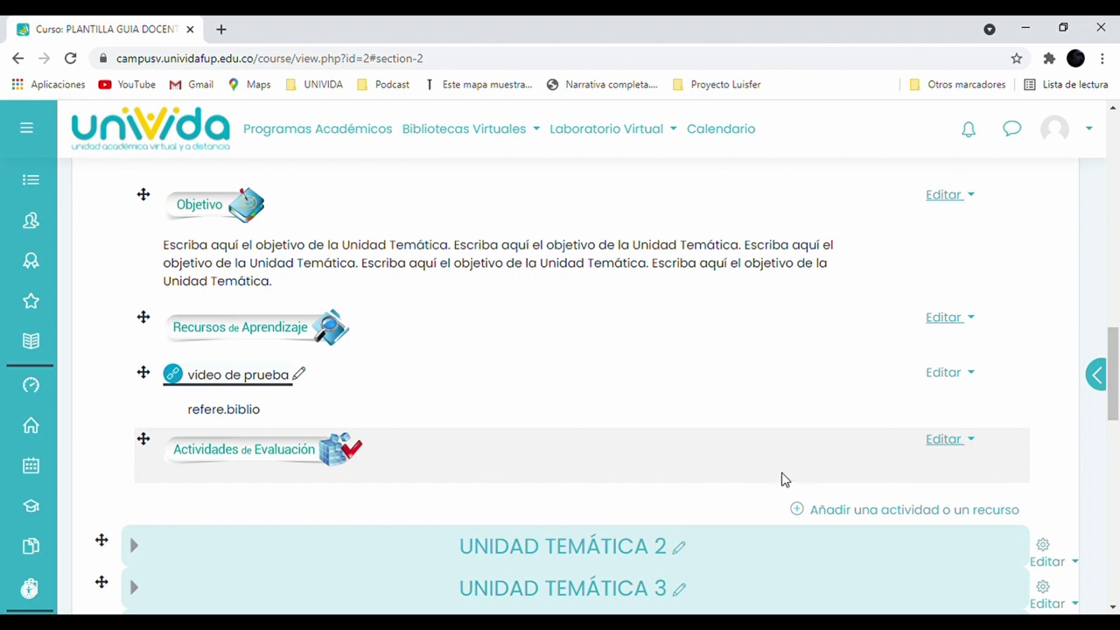
Start another URL resource in UNIDAD TEMÁTICA 1 and name it "pagina web".
{"action": "left_click", "coordinate": [869, 516]}
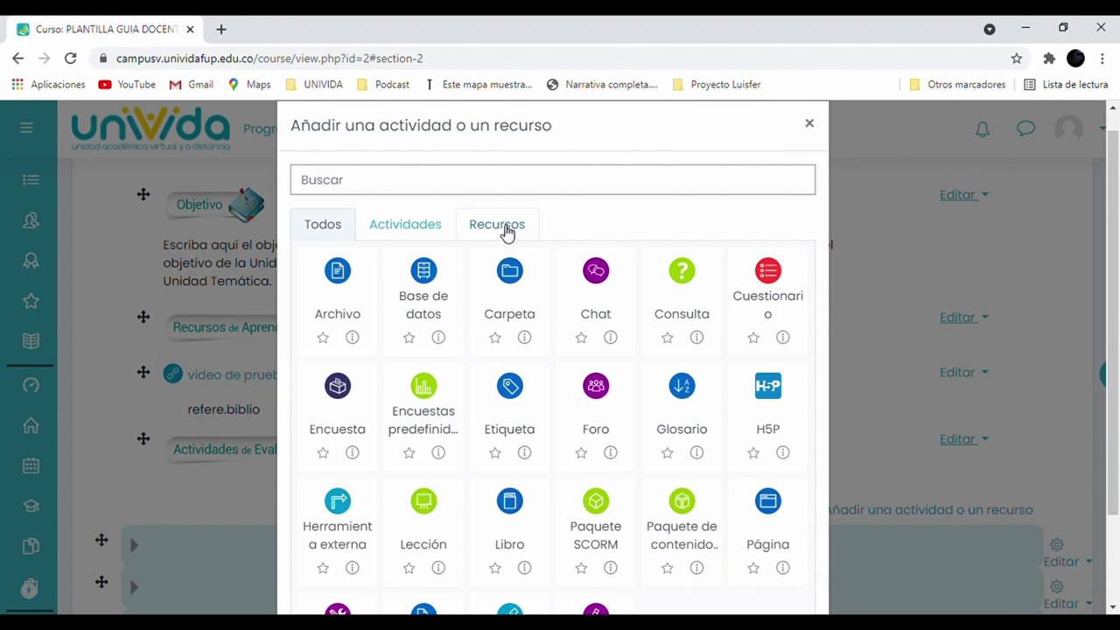
{"action": "left_click", "coordinate": [504, 229]}
{"action": "left_click", "coordinate": [340, 392]}
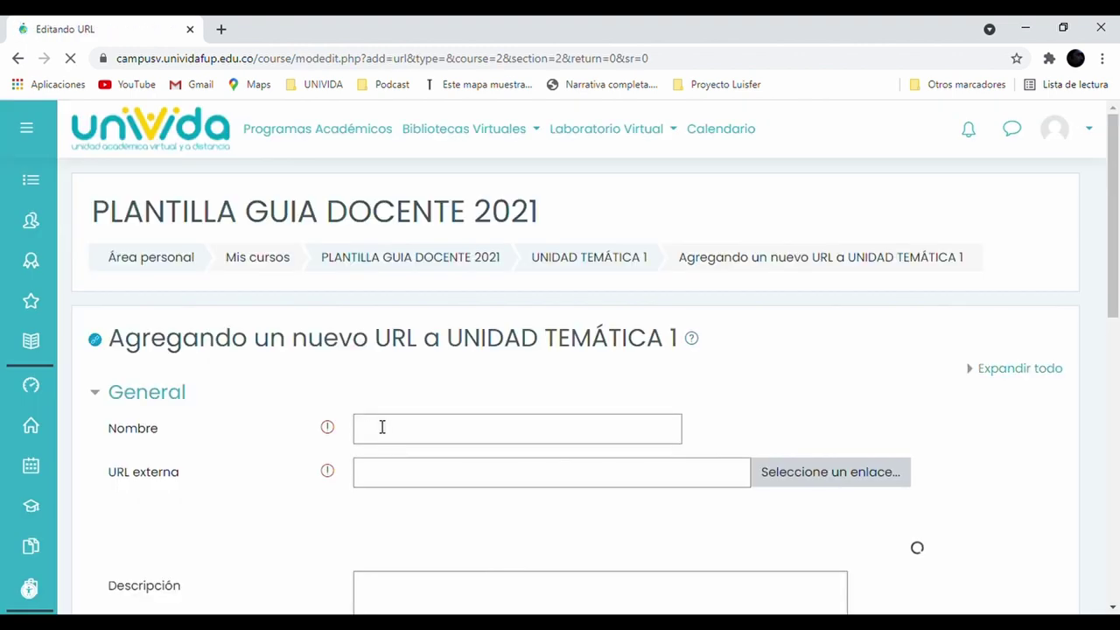
{"action": "left_click", "coordinate": [385, 425]}
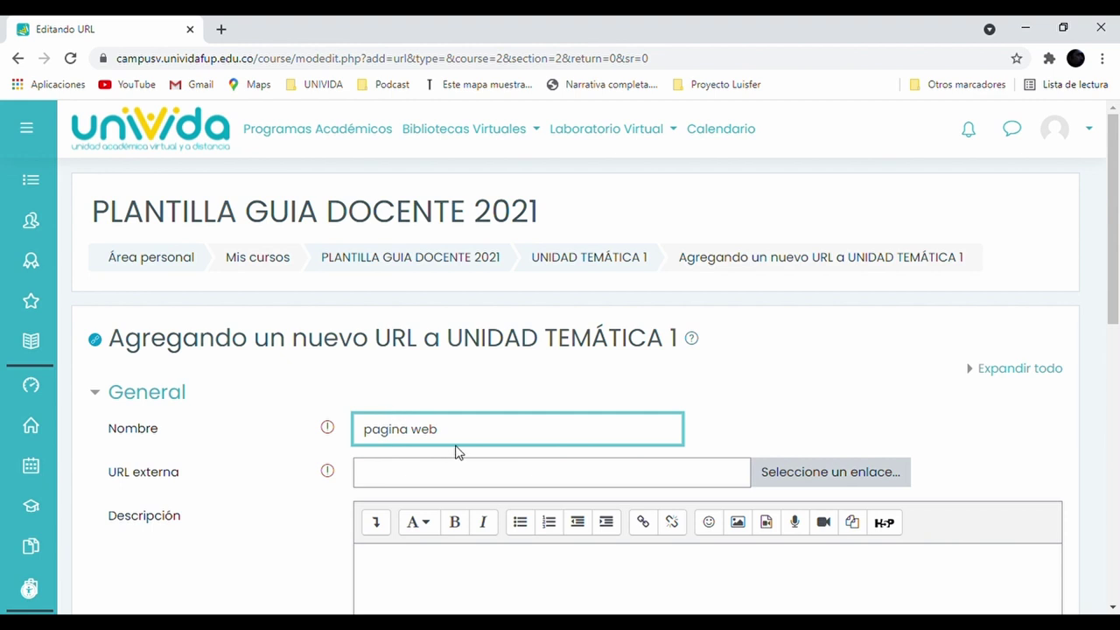
{"action": "scroll", "coordinate": [457, 450], "scroll_direction": "down", "scroll_amount": 1}
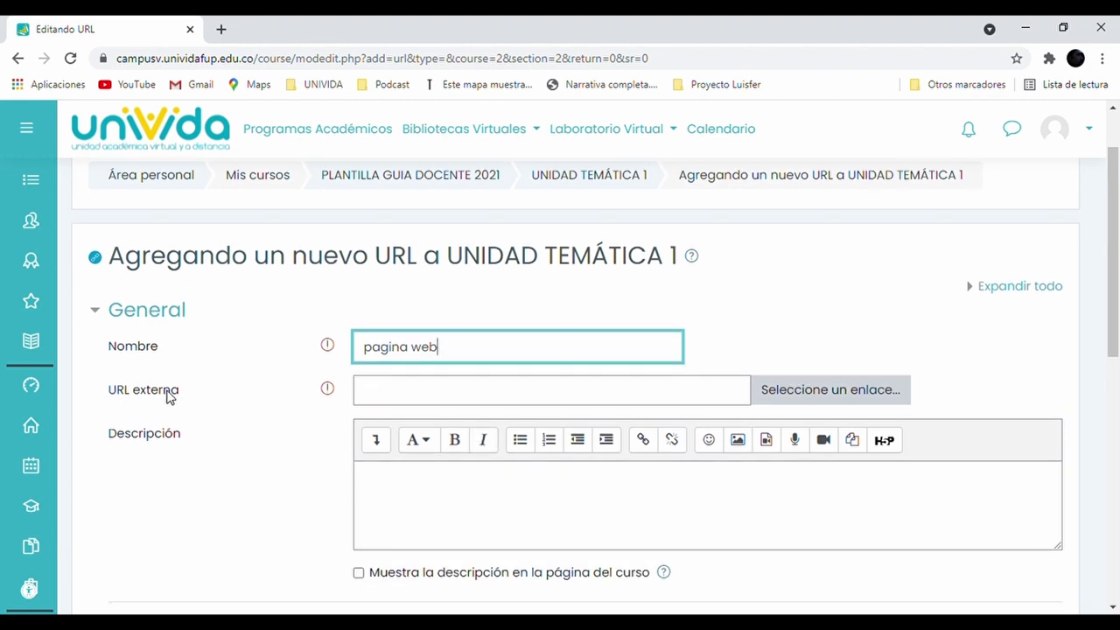
Open the UNIVIDA | FUP VIRTUAL site, unividafup.edu.co, in a new browser tab and copy its full address.
{"action": "left_click", "coordinate": [220, 29]}
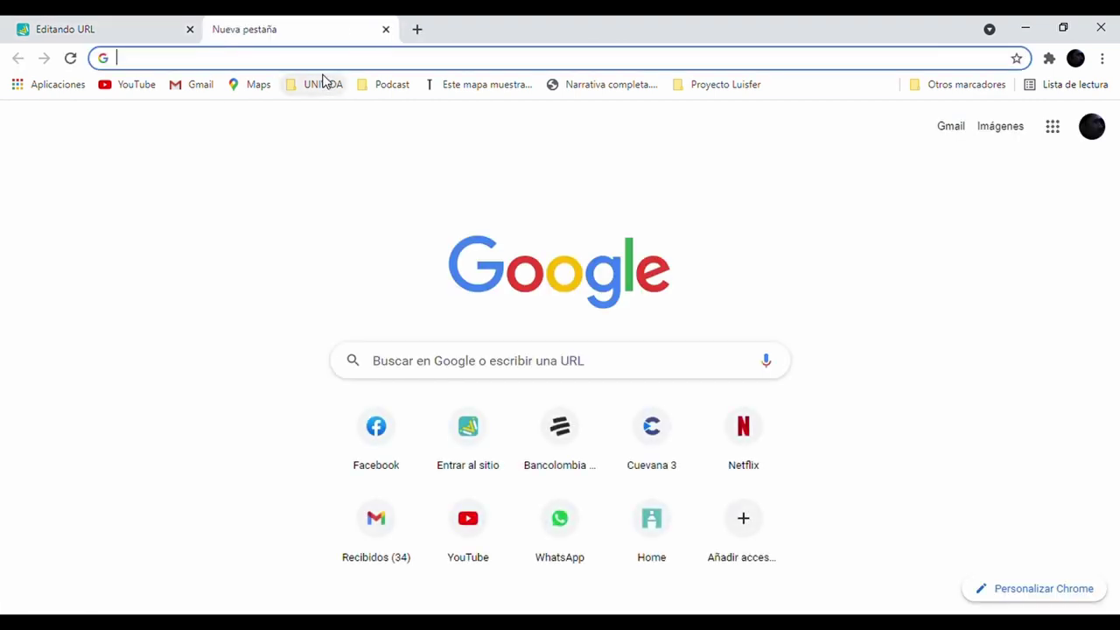
{"action": "type", "text": "univida"}
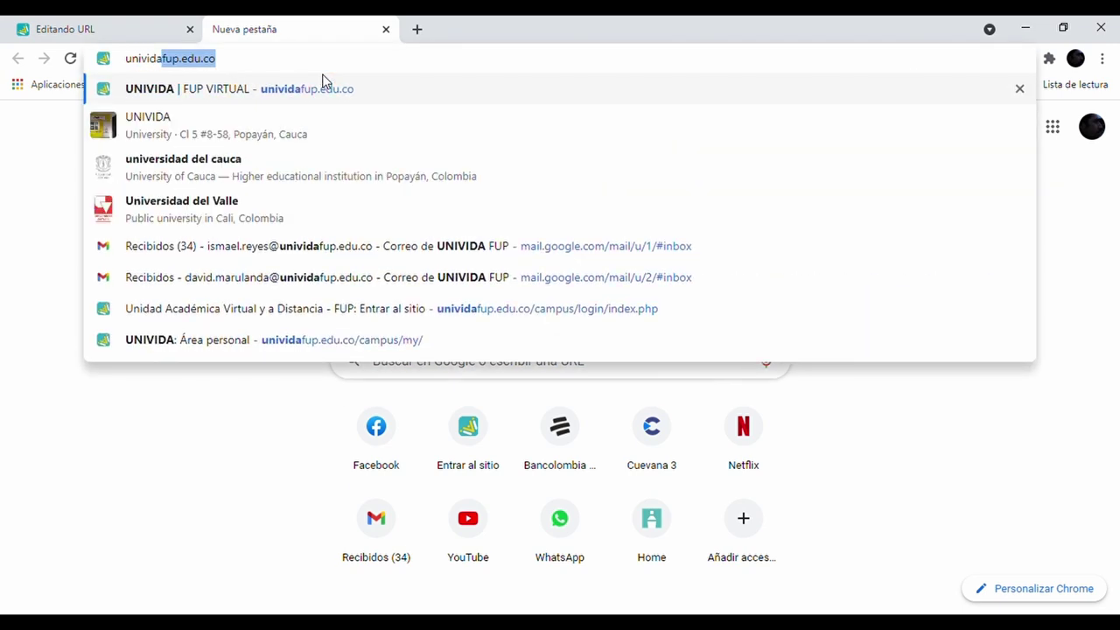
{"action": "left_click", "coordinate": [198, 94]}
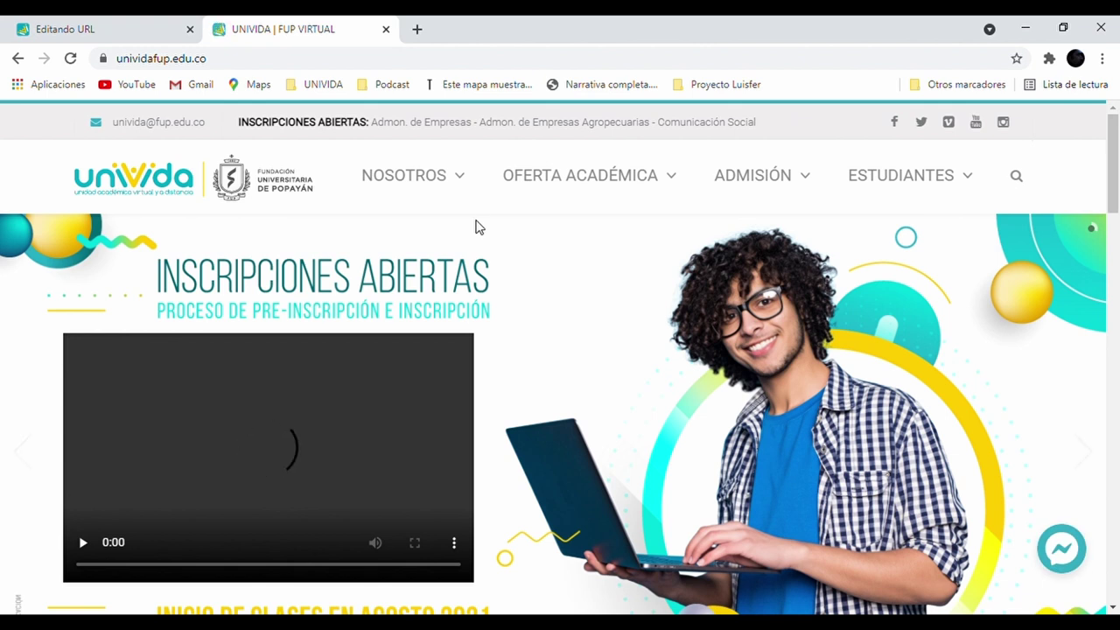
{"action": "mouse_move", "coordinate": [449, 204]}
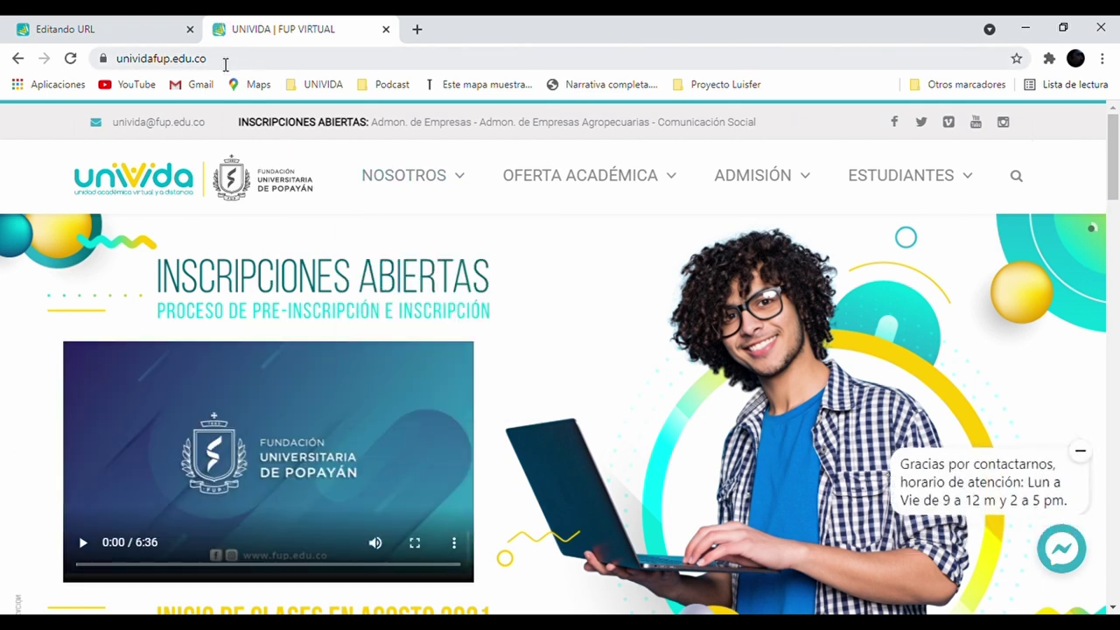
{"action": "left_click", "coordinate": [228, 61]}
{"action": "triple_click", "coordinate": [270, 63]}
{"action": "key", "text": "ctrl+c"}
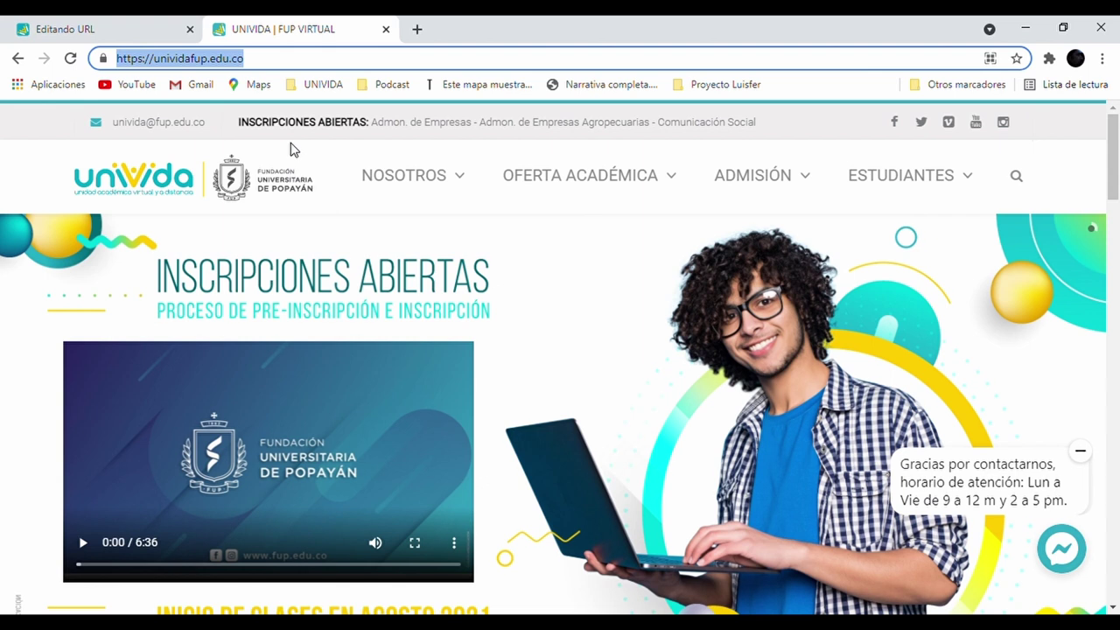
{"action": "left_click", "coordinate": [114, 32]}
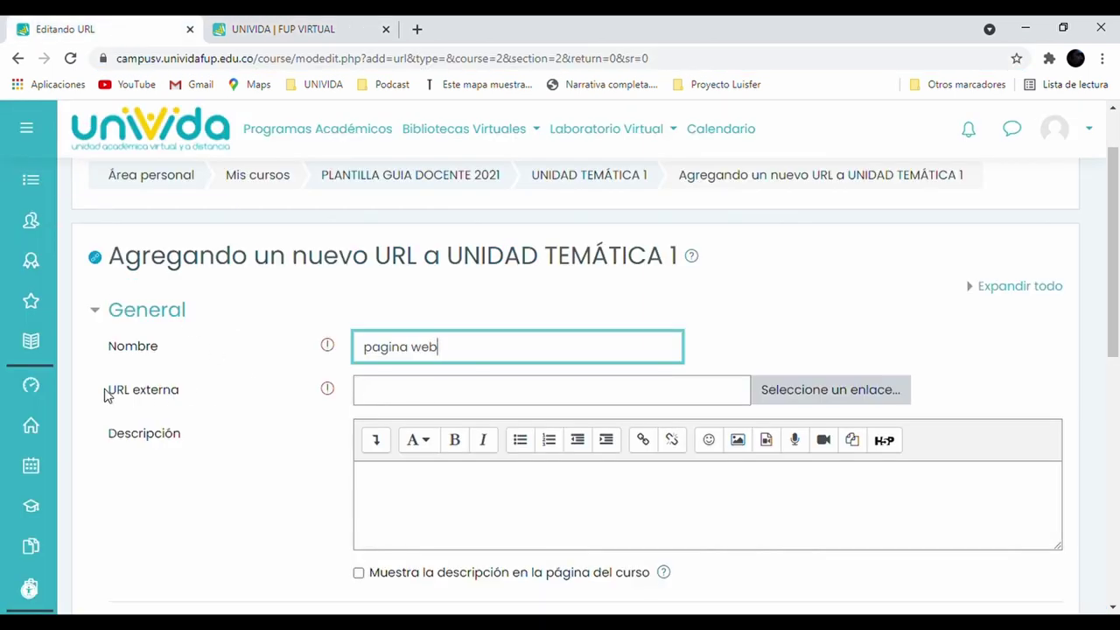
{"action": "left_click", "coordinate": [380, 396]}
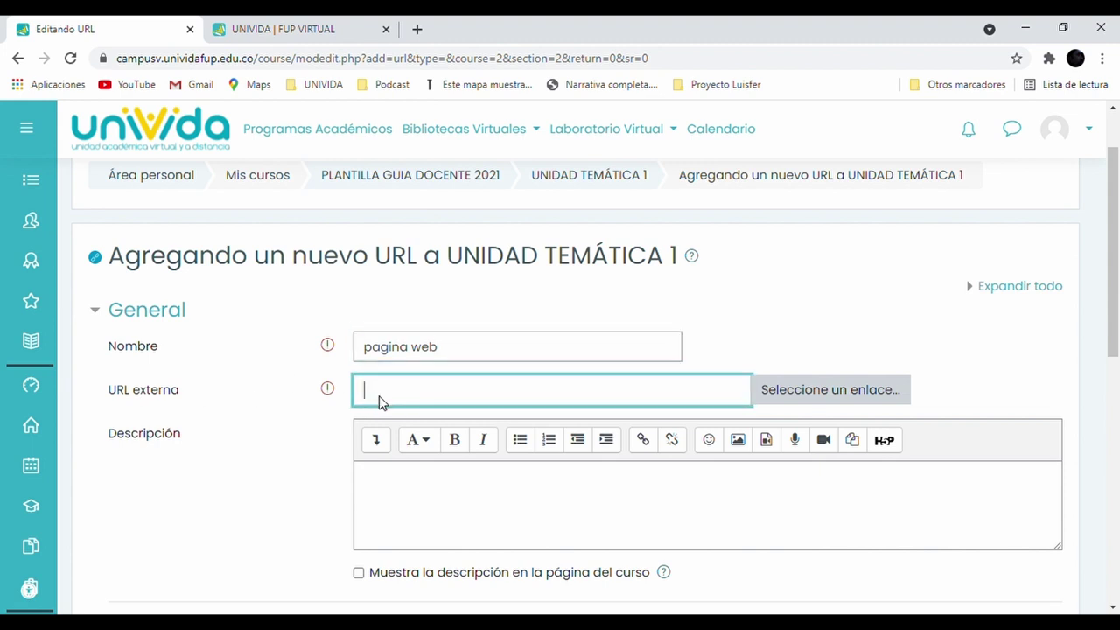
{"action": "key", "text": "ctrl+v"}
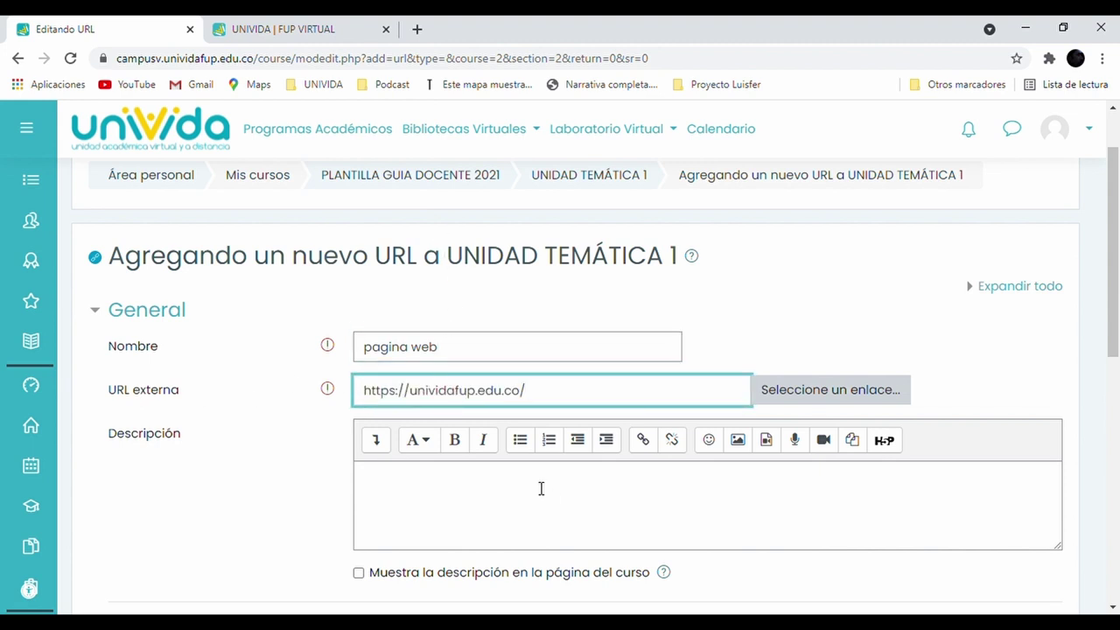
Enter "refere biblio" as the description of "pagina web" and enable showing it on the course page.
{"action": "scroll", "coordinate": [541, 488], "scroll_direction": "down", "scroll_amount": 2}
{"action": "left_click", "coordinate": [442, 336]}
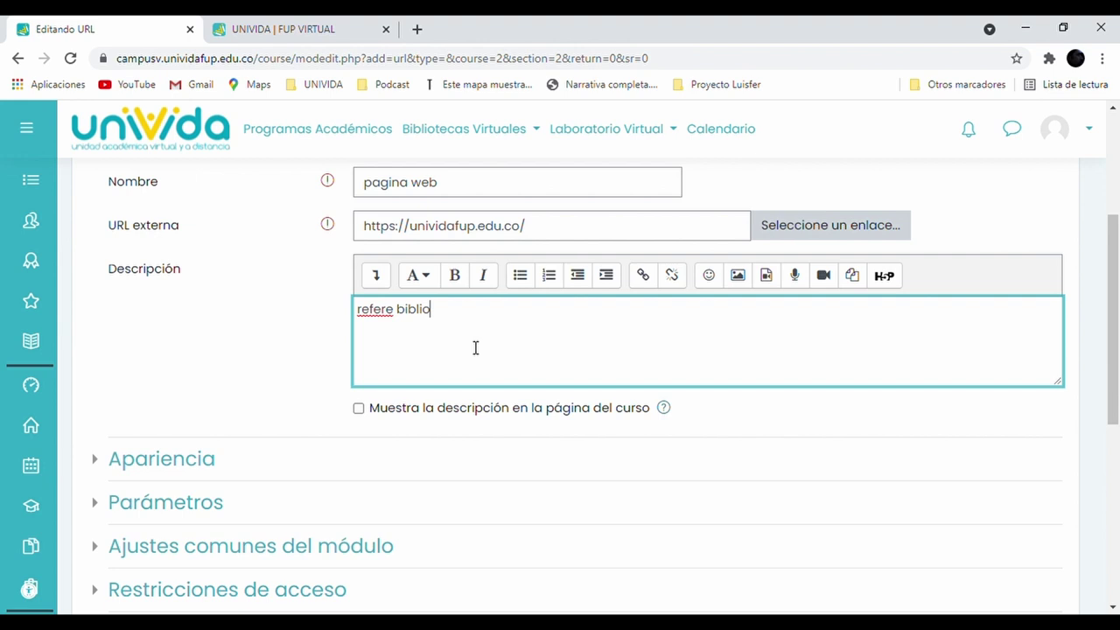
{"action": "left_click", "coordinate": [359, 408]}
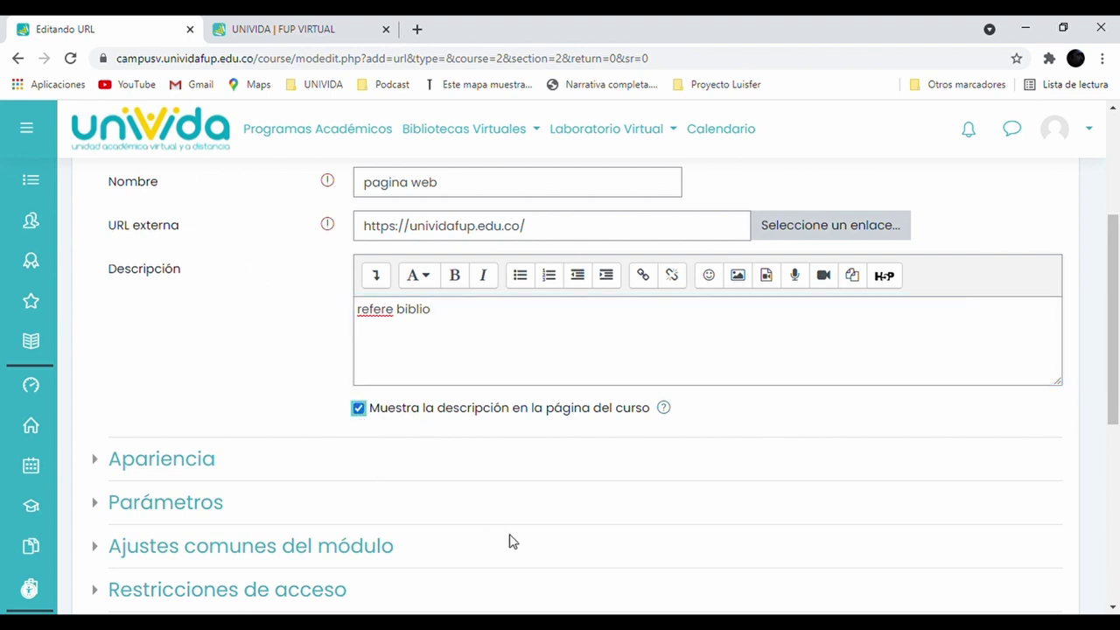
Set the appearance of the "pagina web" resource to display "En ventana emergente".
{"action": "scroll", "coordinate": [493, 505], "scroll_direction": "down", "scroll_amount": 2}
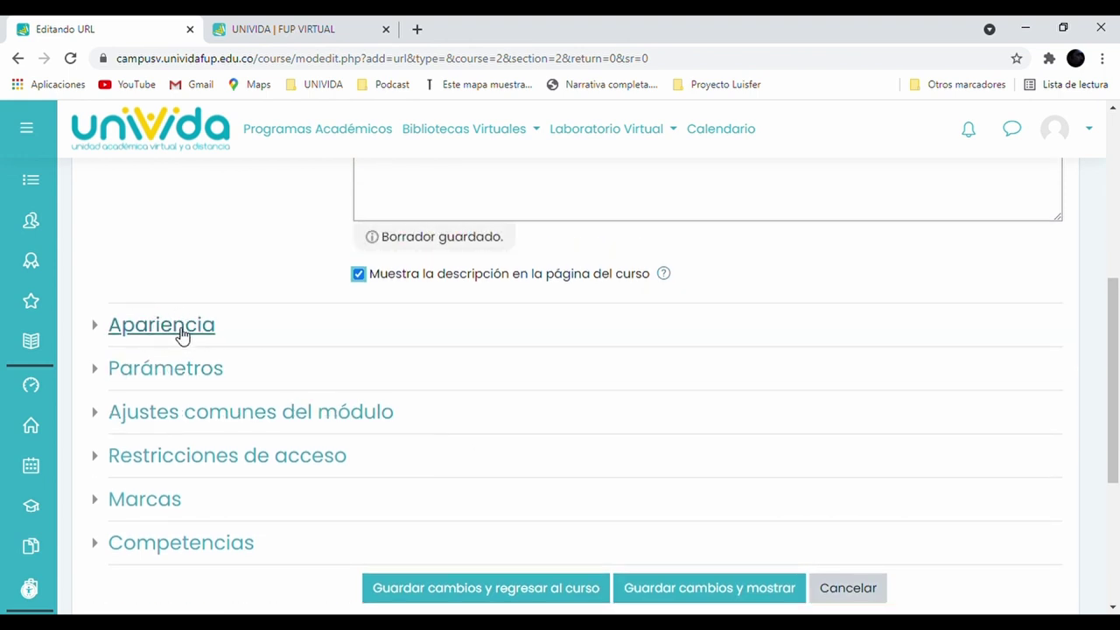
{"action": "left_click", "coordinate": [185, 334]}
{"action": "left_click", "coordinate": [186, 334]}
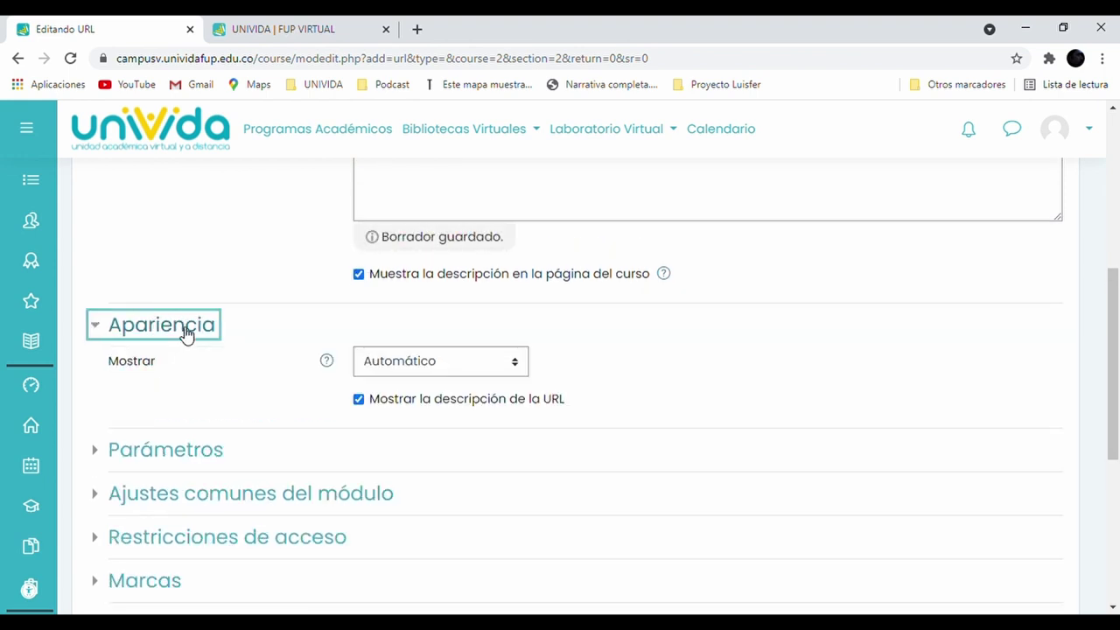
{"action": "scroll", "coordinate": [343, 372], "scroll_direction": "down", "scroll_amount": 1}
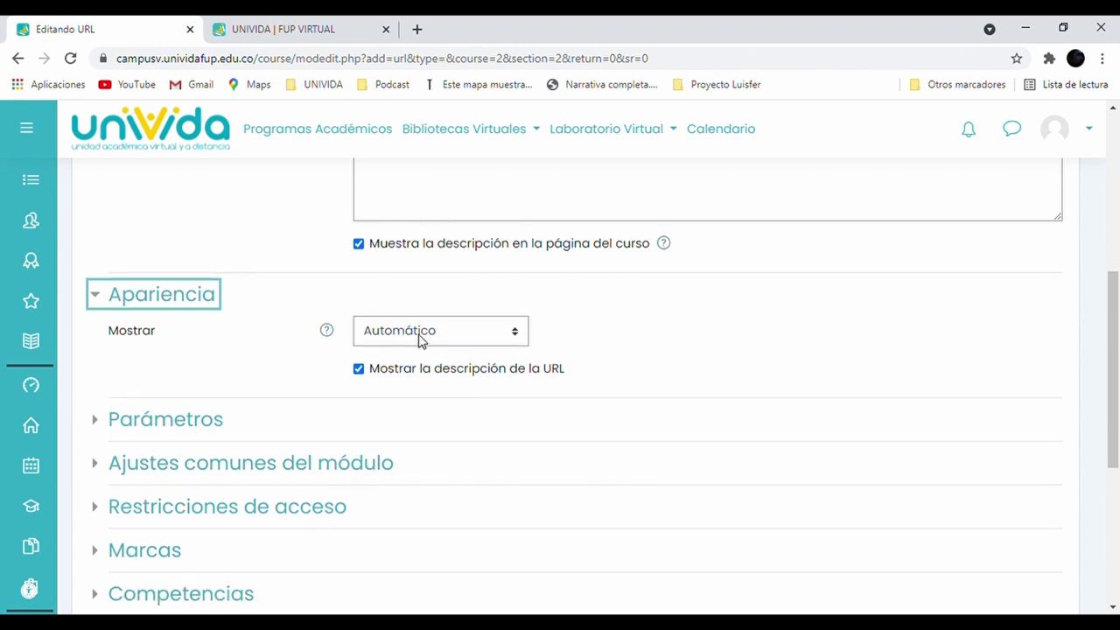
{"action": "left_click", "coordinate": [414, 340]}
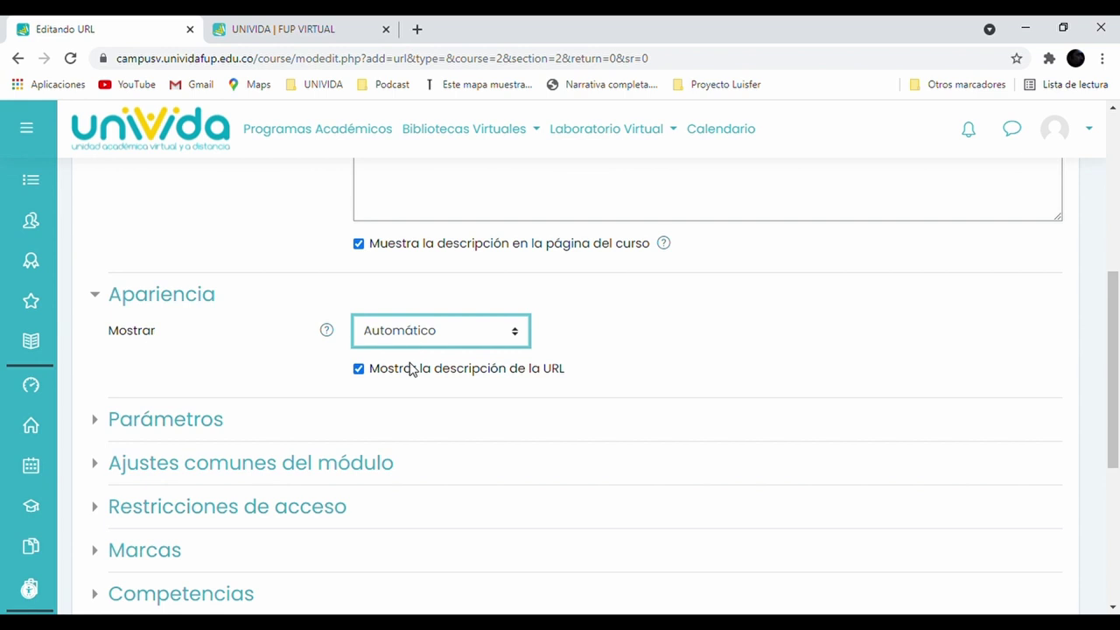
{"action": "left_click", "coordinate": [403, 419]}
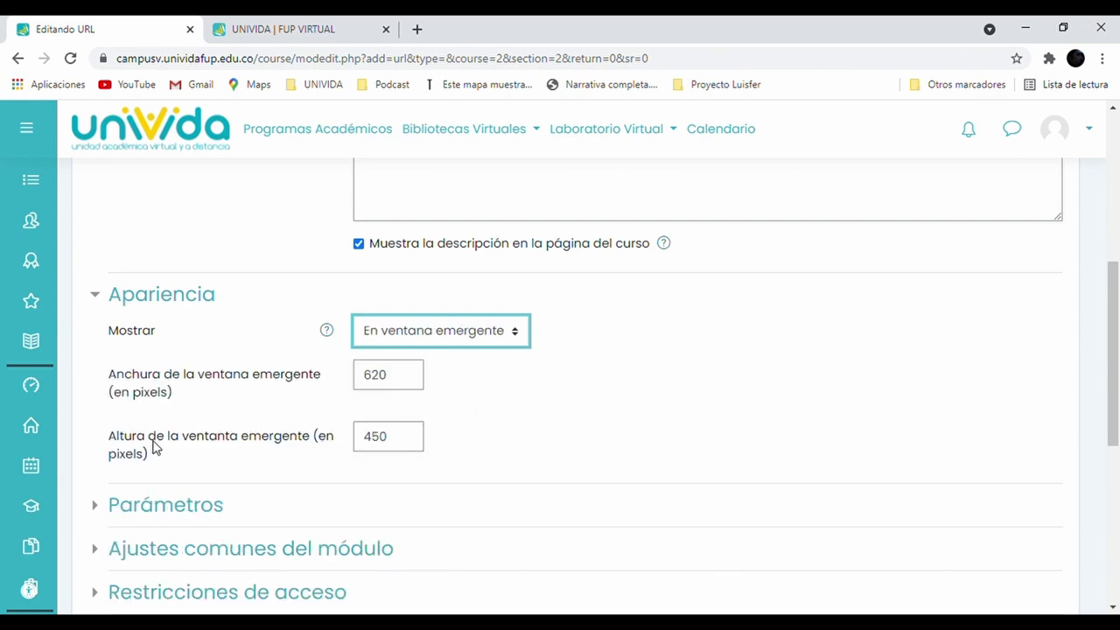
{"action": "scroll", "coordinate": [530, 443], "scroll_direction": "down", "scroll_amount": 1}
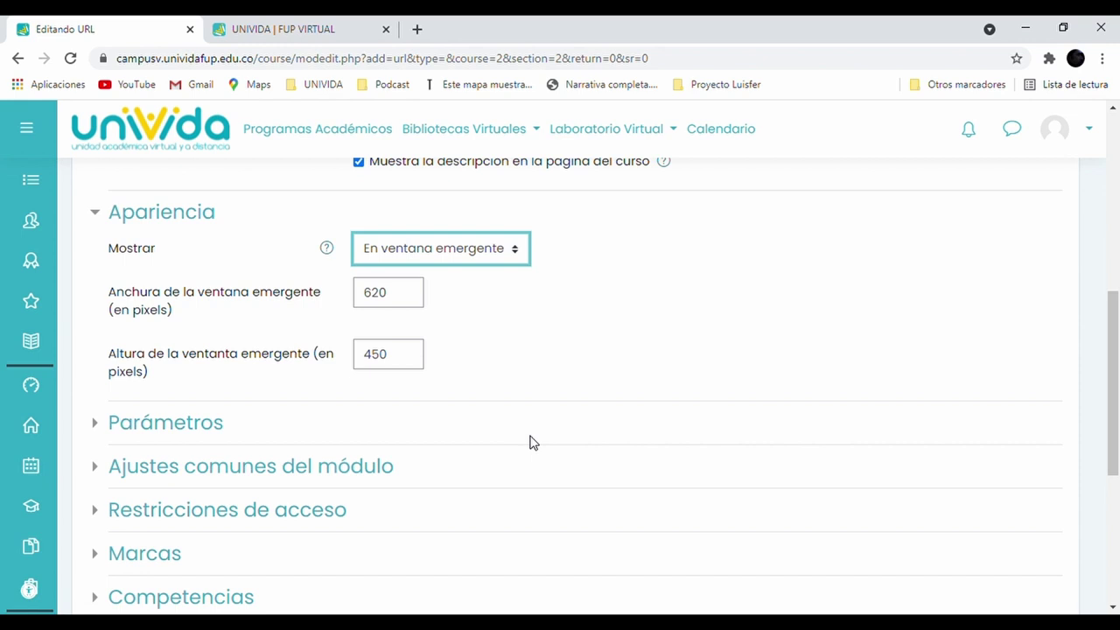